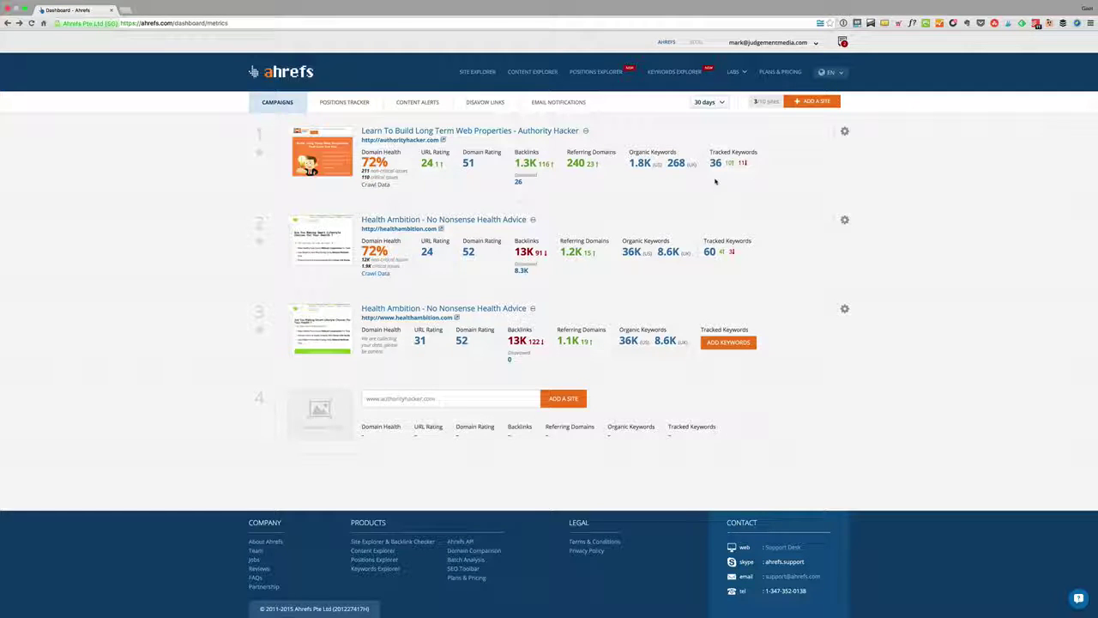
Open the tracked keywords of authorityhacker.com and show the progress chart for the keyword "amazon partner" to check its desktop and mobile rank
{"action": "left_click", "coordinate": [717, 163]}
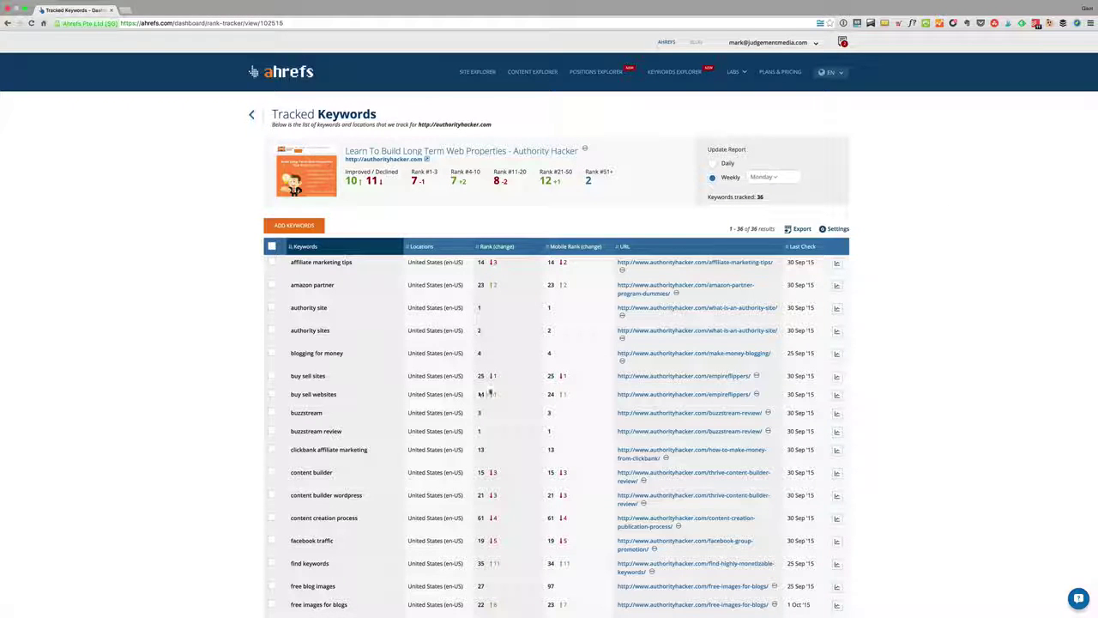
{"action": "scroll", "coordinate": [408, 354], "scroll_direction": "down", "scroll_amount": 1}
{"action": "scroll", "coordinate": [408, 354], "scroll_direction": "down", "scroll_amount": 3}
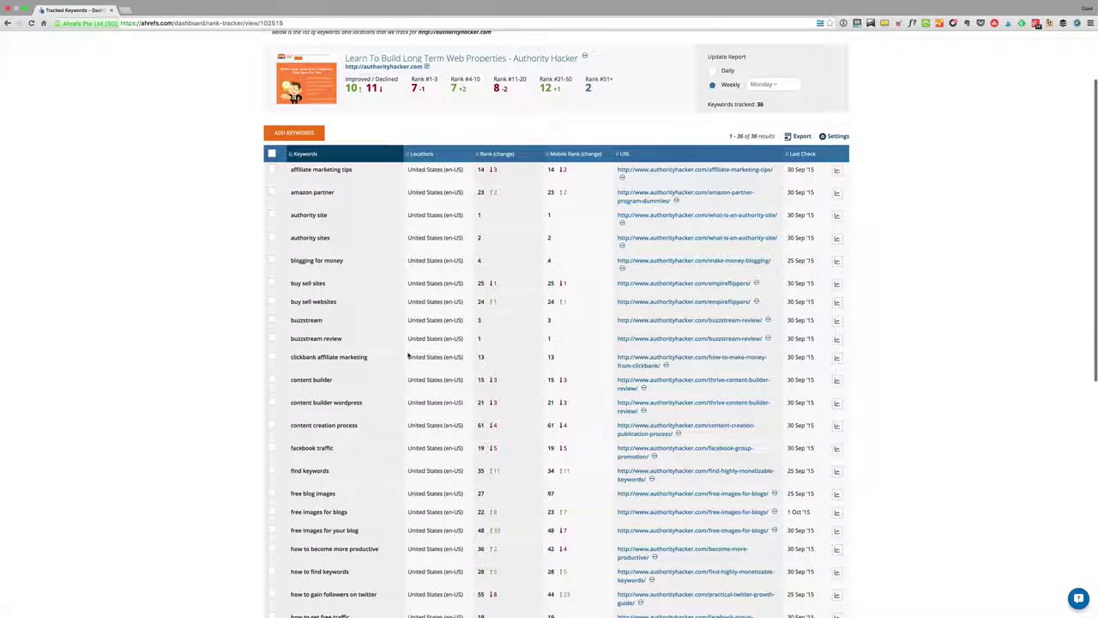
{"action": "left_click", "coordinate": [837, 192]}
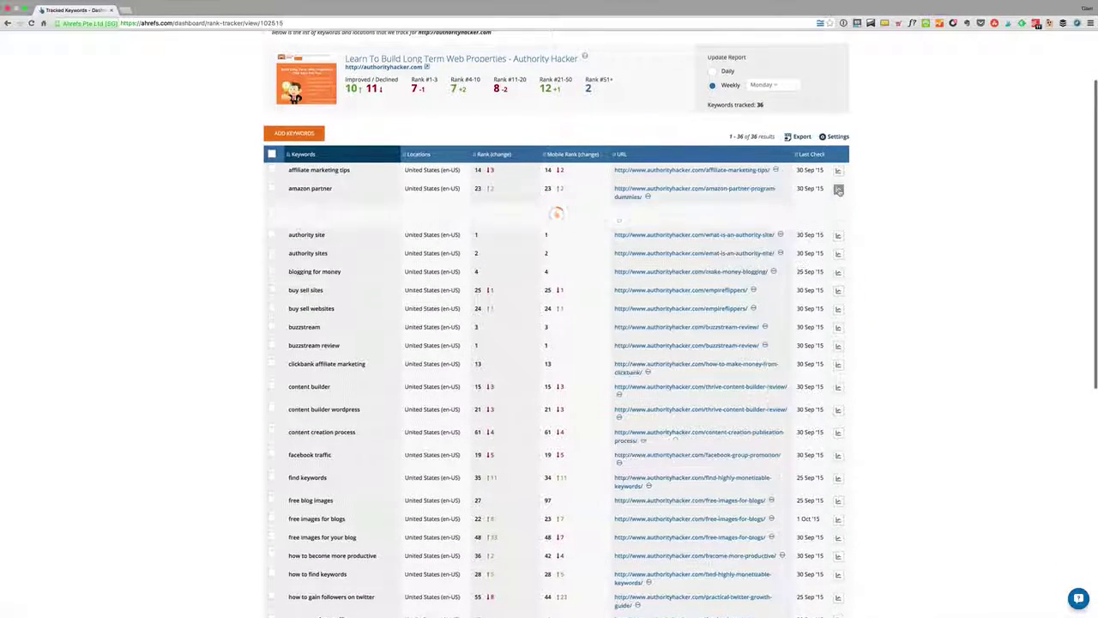
{"action": "left_click_drag", "start_coordinate": [446, 189], "coordinate": [495, 194]}
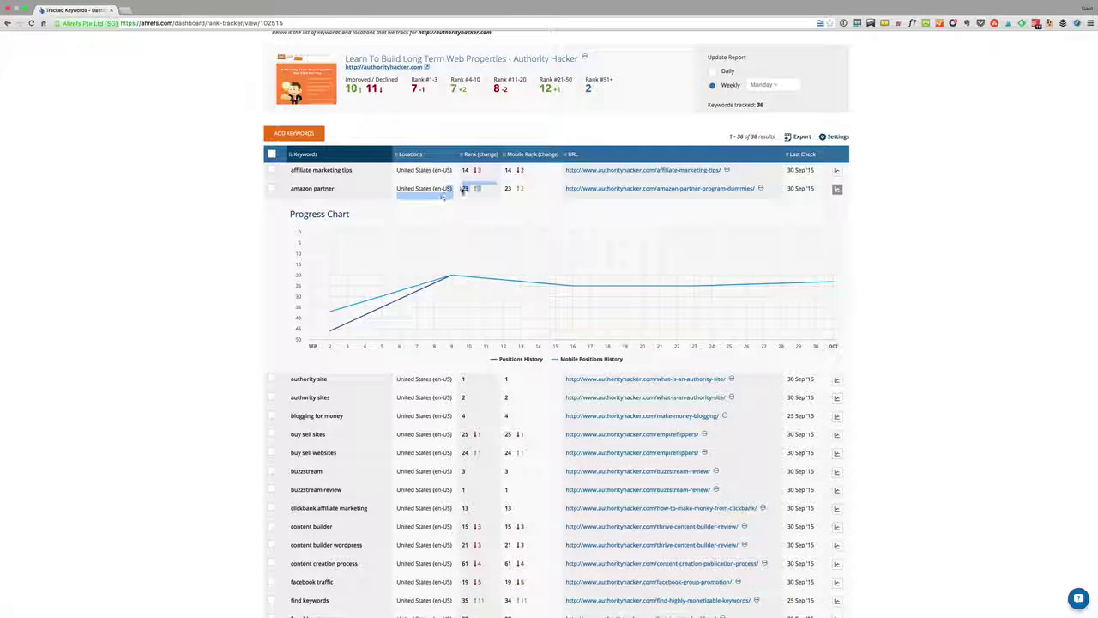
{"action": "left_click", "coordinate": [524, 188]}
{"action": "double_click", "coordinate": [521, 189]}
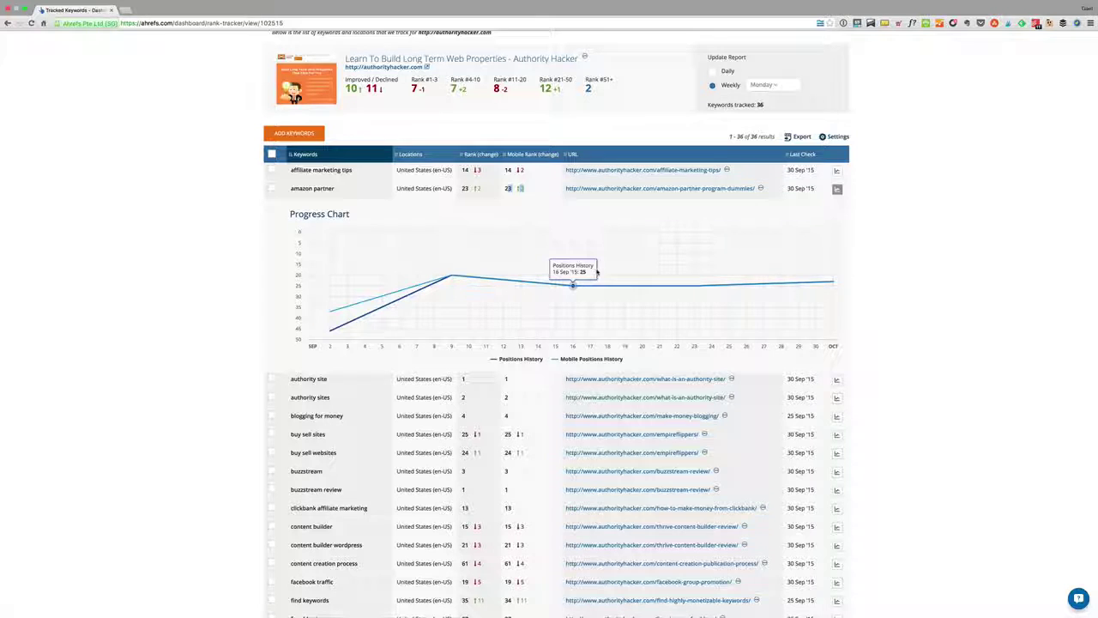
Check the CSV export options for the tracked keywords and cancel the export
{"action": "left_click", "coordinate": [795, 138]}
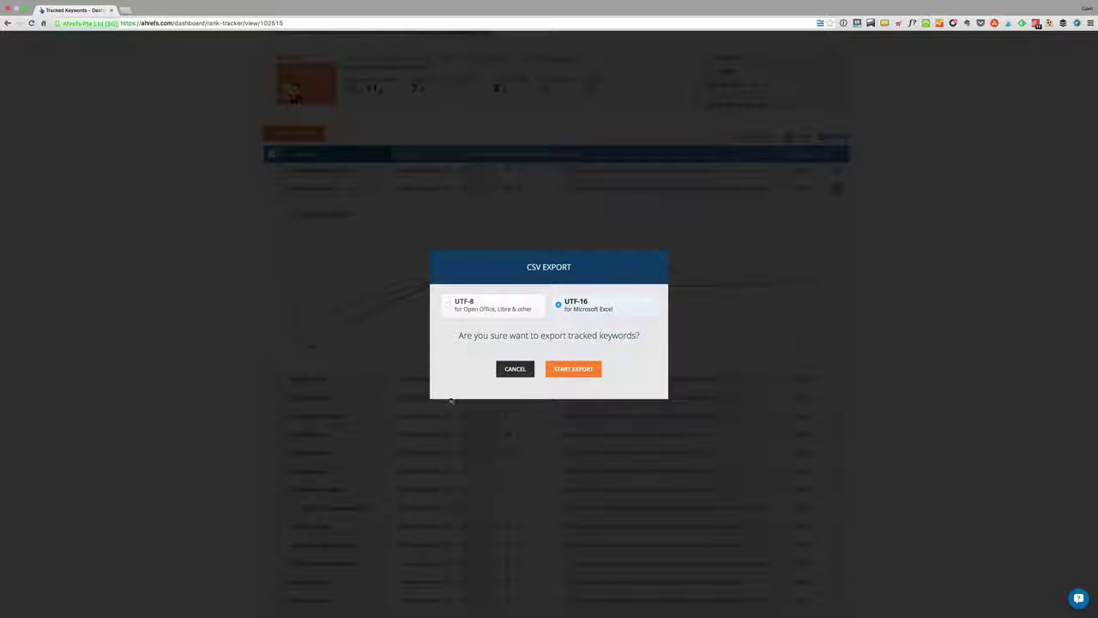
{"action": "left_click", "coordinate": [514, 369]}
Examine the position history of "amazon partner" in its progress chart and collapse the chart
{"action": "mouse_move", "coordinate": [587, 291]}
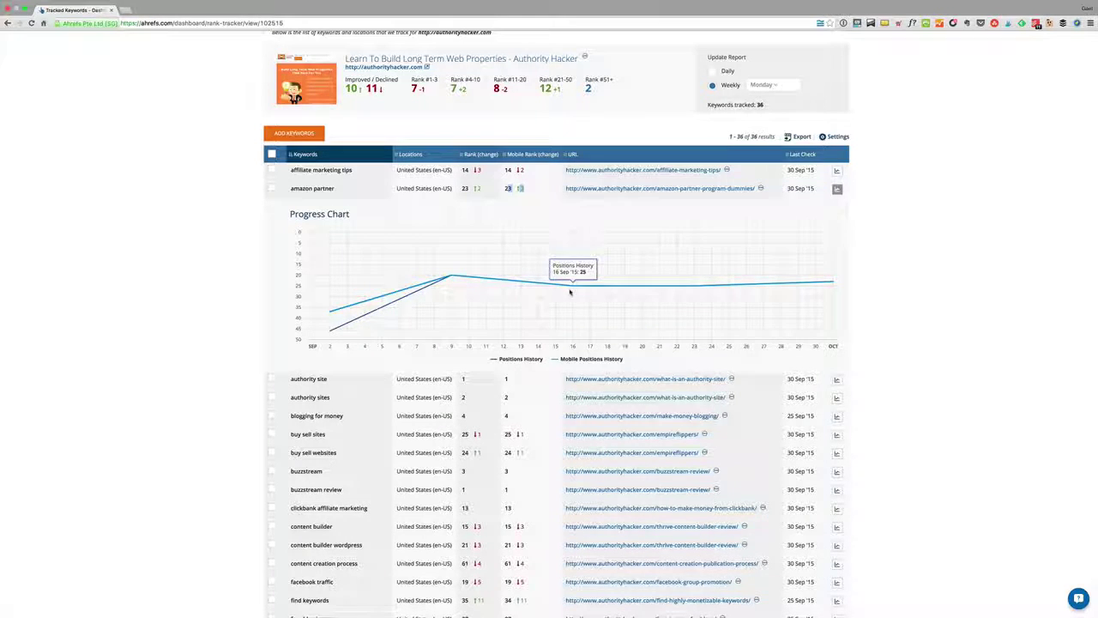
{"action": "scroll", "coordinate": [924, 359], "scroll_direction": "down", "scroll_amount": 2}
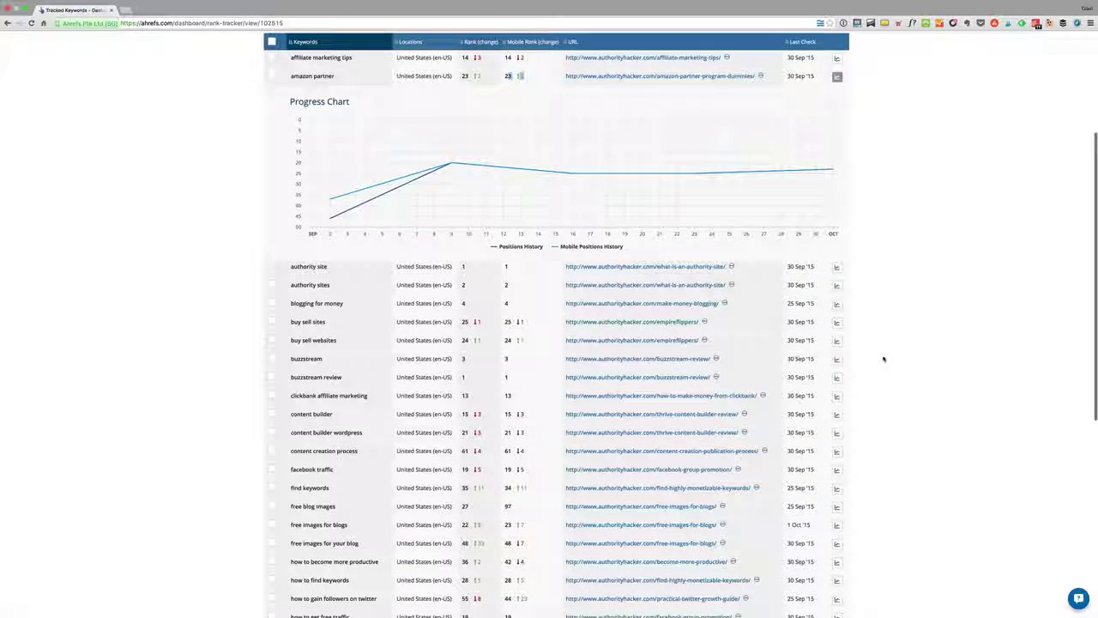
{"action": "scroll", "coordinate": [865, 361], "scroll_direction": "up", "scroll_amount": 4}
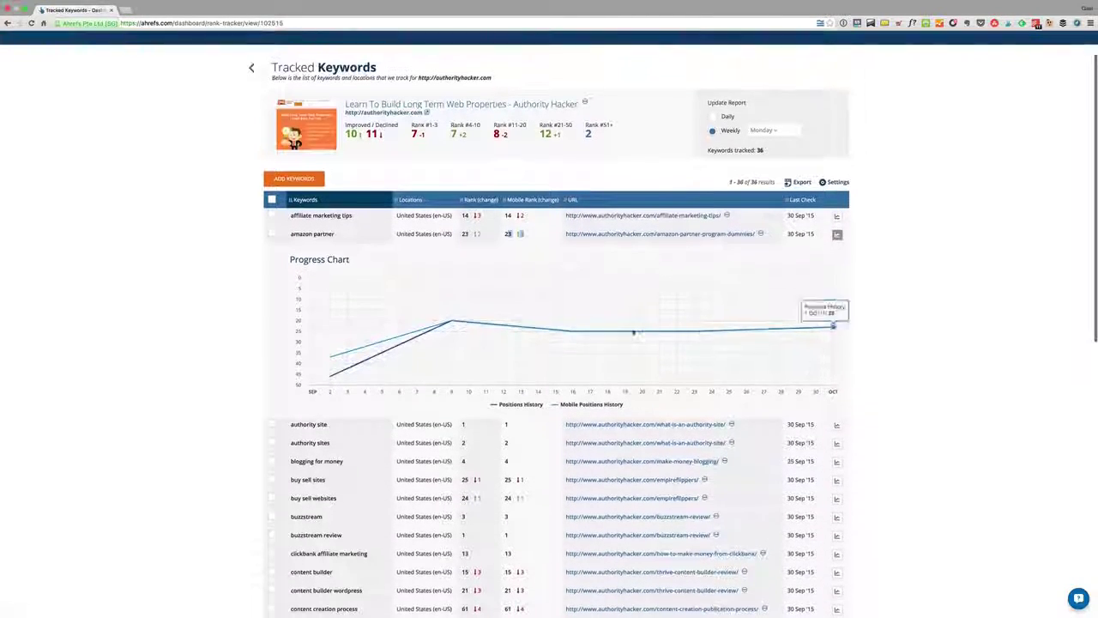
{"action": "left_click", "coordinate": [838, 241]}
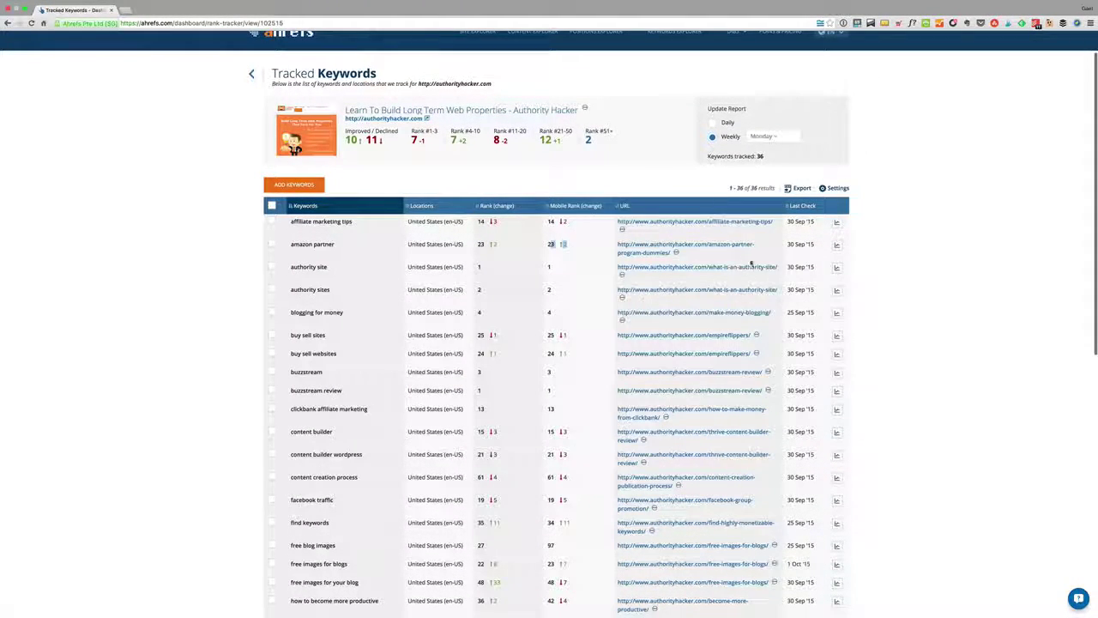
{"action": "scroll", "coordinate": [750, 264], "scroll_direction": "up", "scroll_amount": 1}
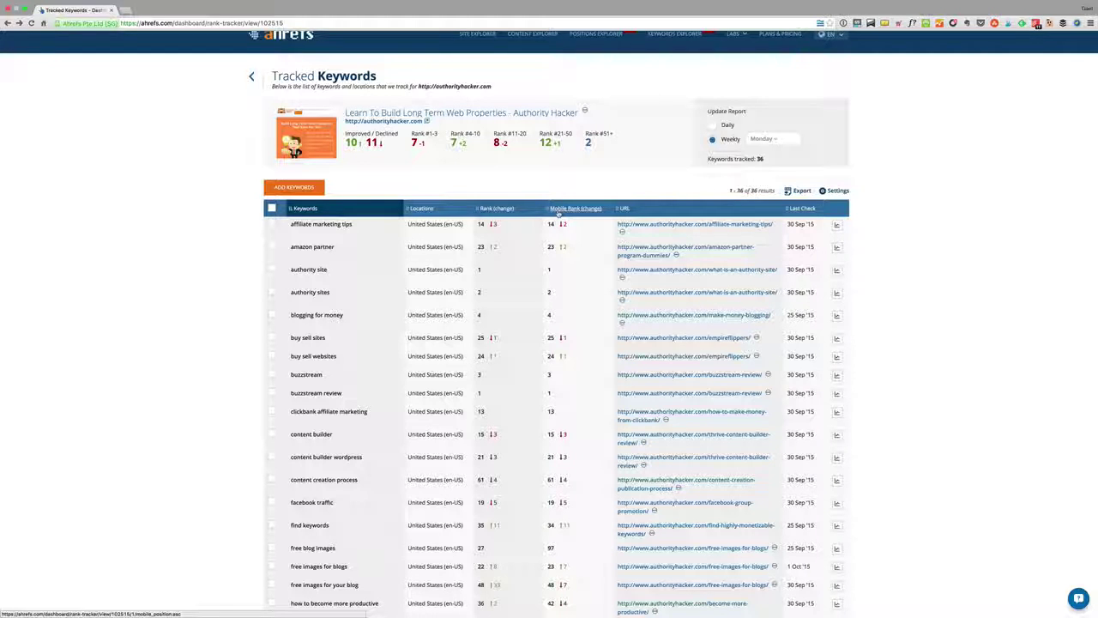
Open the form for adding tracked keywords and look through the keyword ideas for authorityhacker.com
{"action": "left_click", "coordinate": [297, 189]}
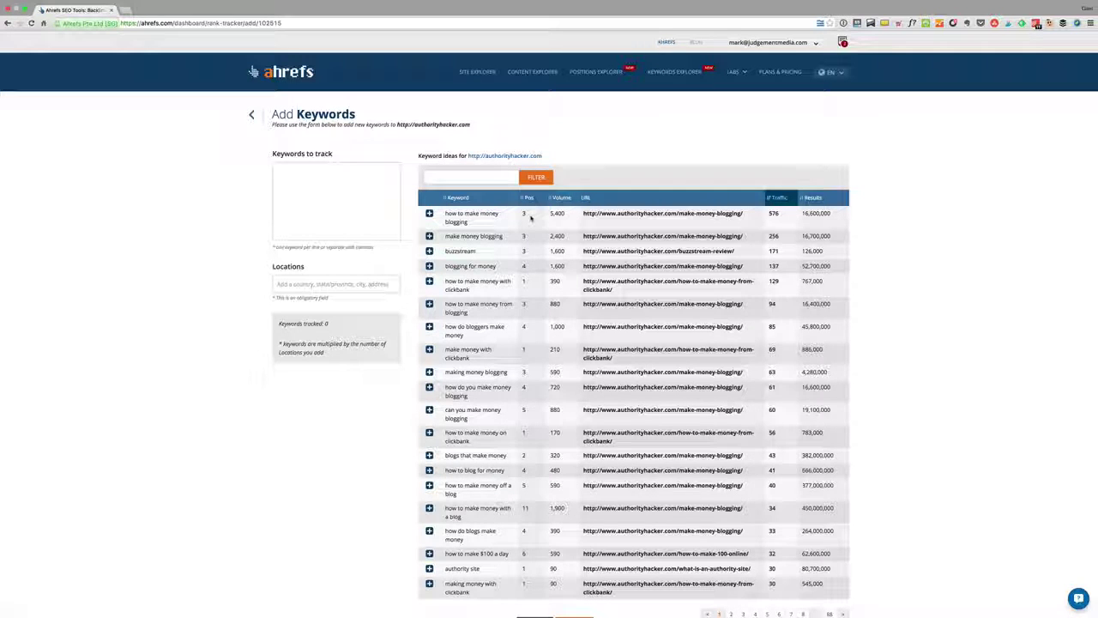
{"action": "scroll", "coordinate": [537, 232], "scroll_direction": "down", "scroll_amount": 2}
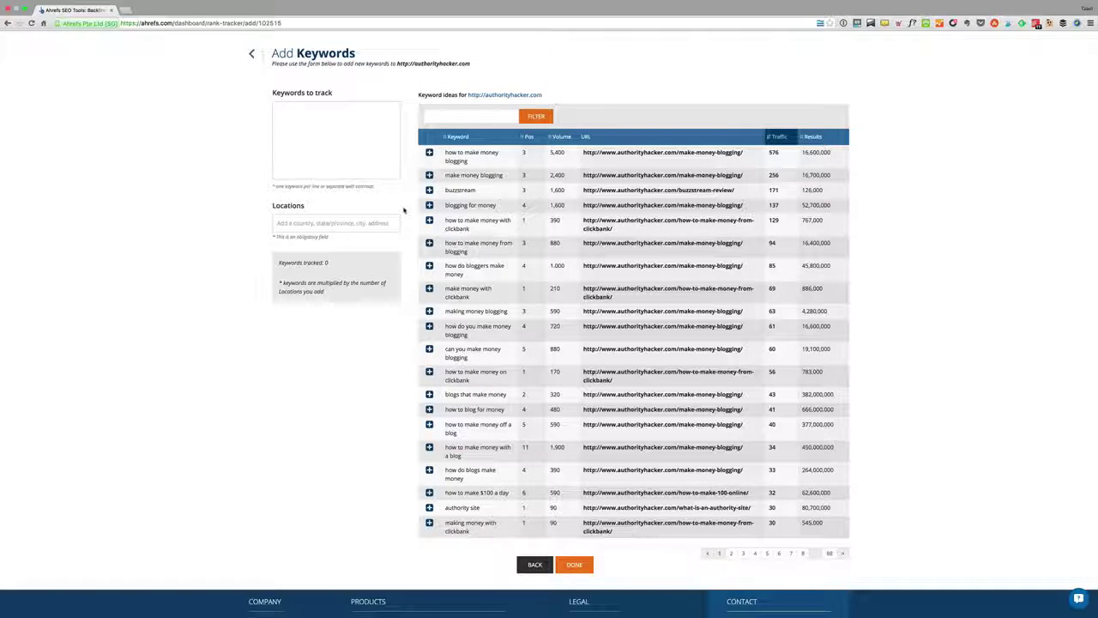
{"action": "scroll", "coordinate": [404, 210], "scroll_direction": "up", "scroll_amount": 2}
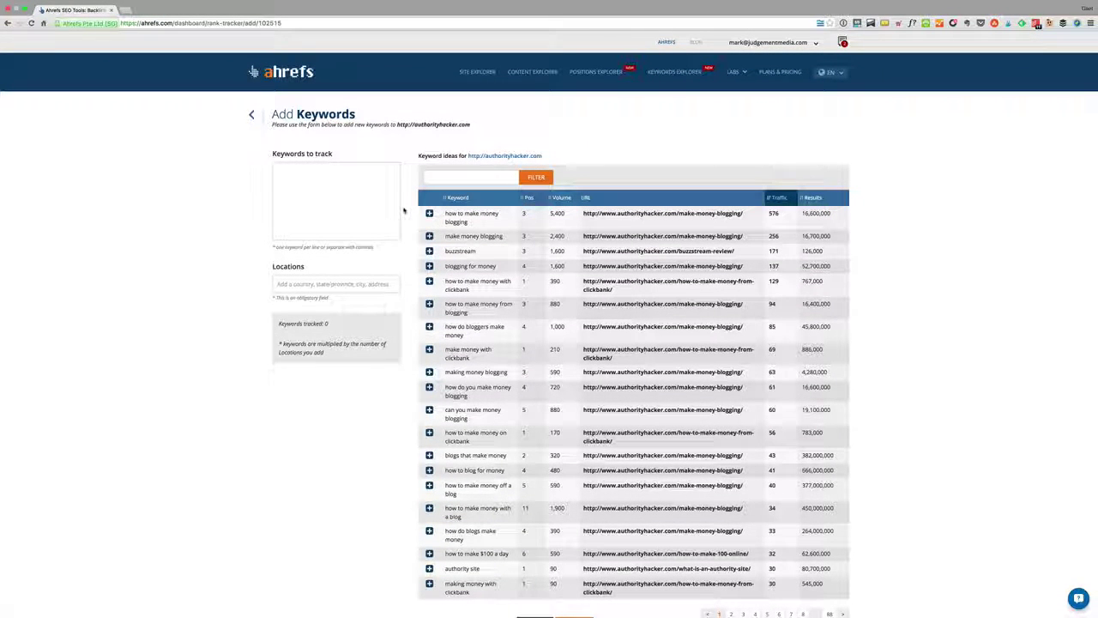
Open the crawl report of authorityhacker.com from the campaigns dashboard and review the URLs with client errors (4xx)
{"action": "left_click", "coordinate": [254, 71]}
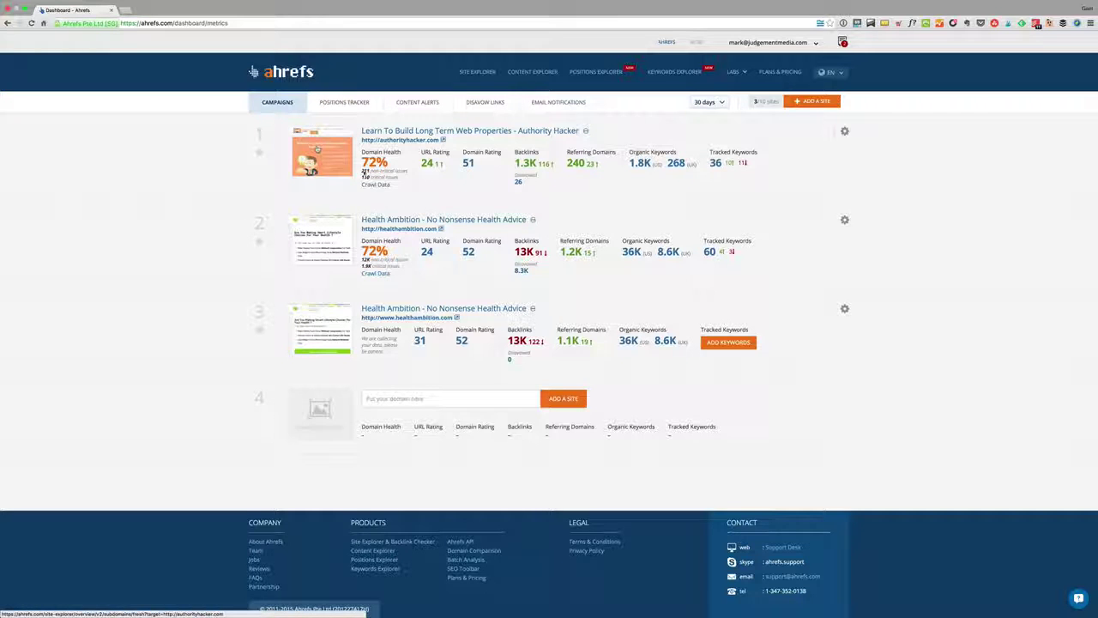
{"action": "left_click", "coordinate": [378, 186]}
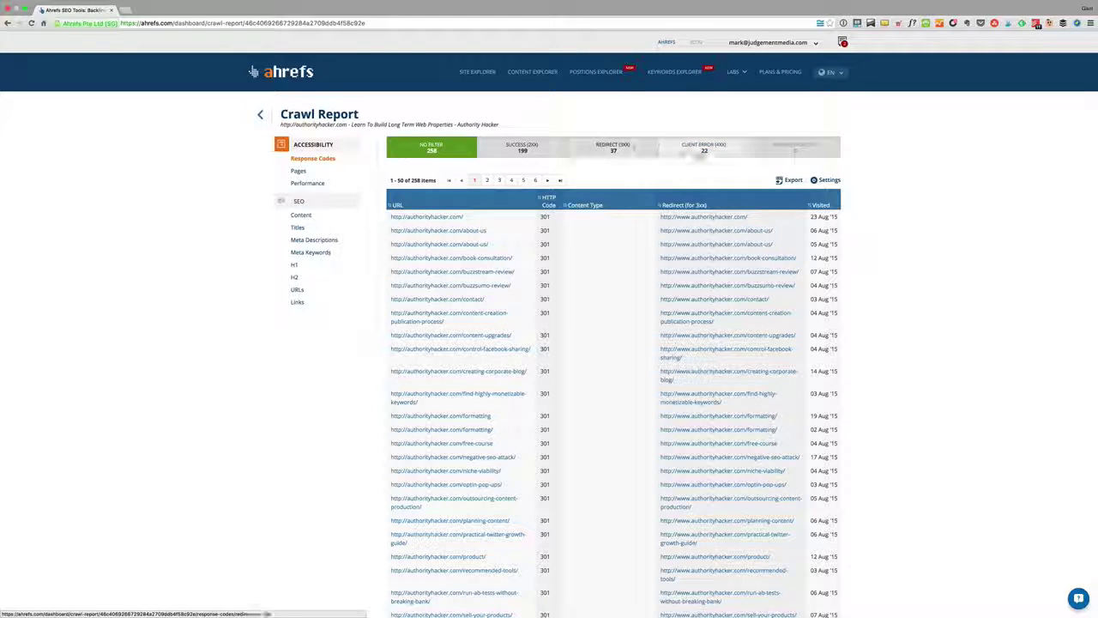
{"action": "left_click", "coordinate": [708, 152]}
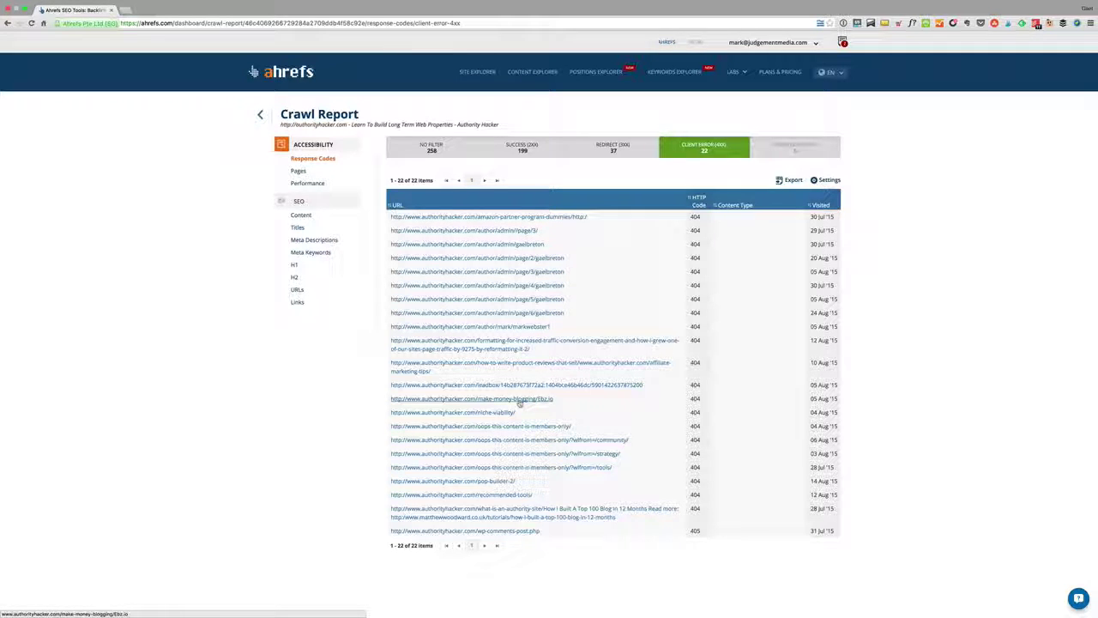
{"action": "left_click_drag", "start_coordinate": [587, 336], "coordinate": [519, 232]}
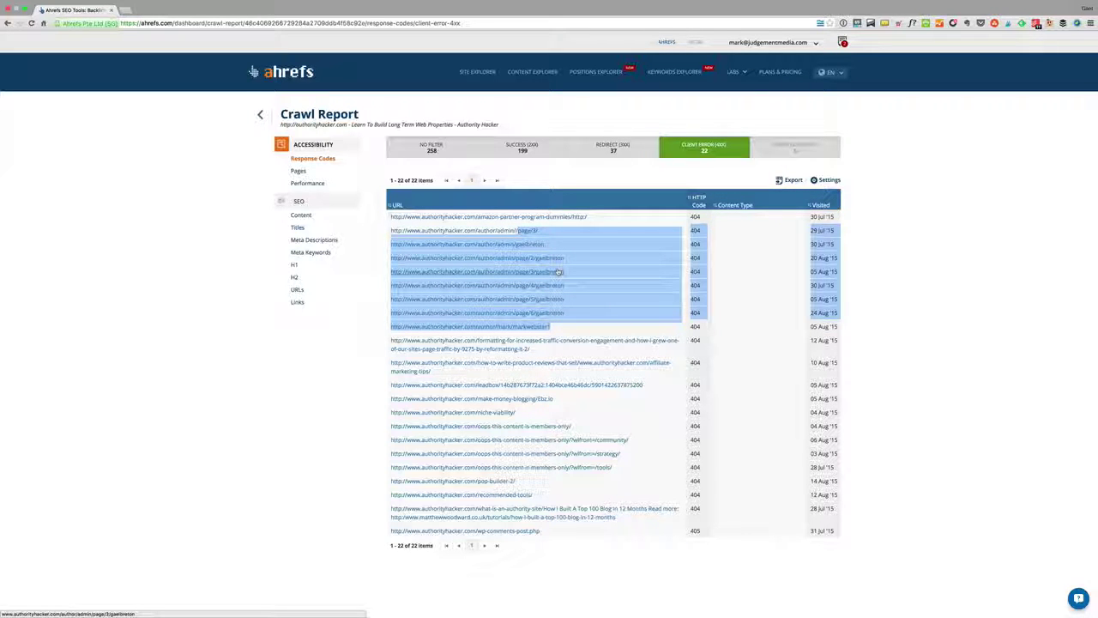
Open the crawl report's SEO content section and review the page titles, HTML sizes and word counts
{"action": "left_click", "coordinate": [311, 217]}
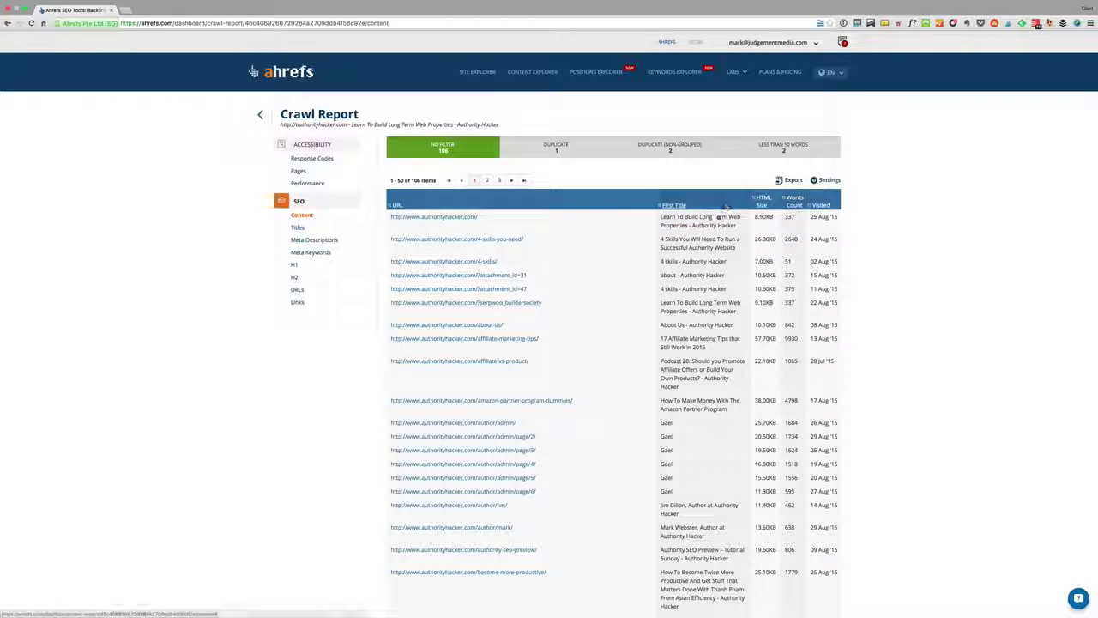
{"action": "left_click_drag", "start_coordinate": [716, 225], "coordinate": [666, 240]}
{"action": "left_click_drag", "start_coordinate": [798, 343], "coordinate": [656, 220]}
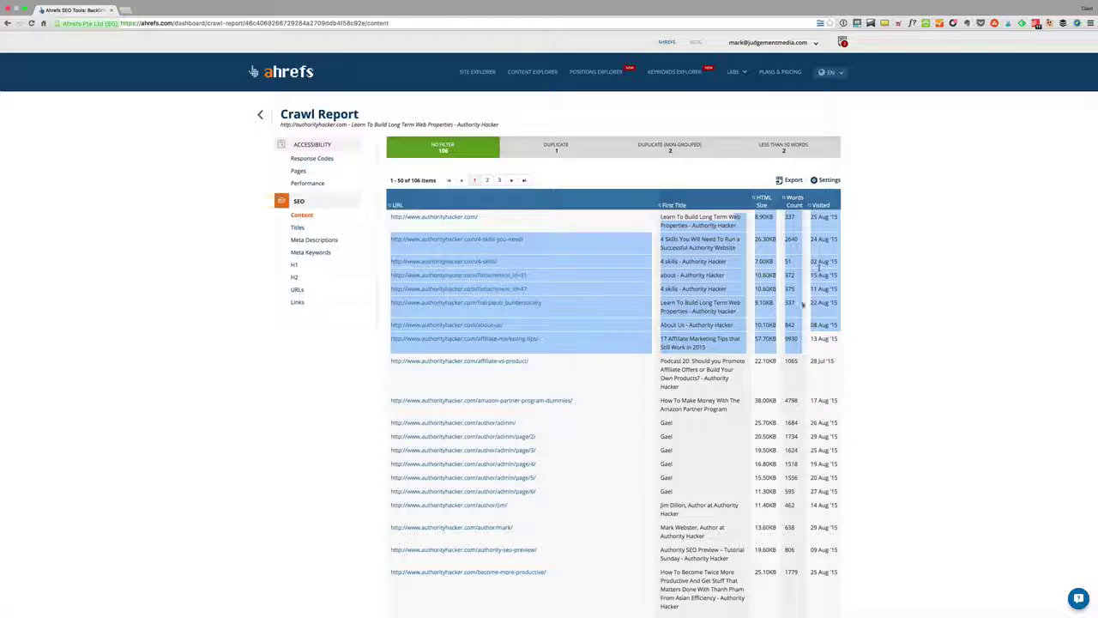
{"action": "left_click_drag", "start_coordinate": [776, 477], "coordinate": [787, 420]}
Open the crawl report's Titles section and look through the listed page titles and their lengths
{"action": "left_click", "coordinate": [298, 229]}
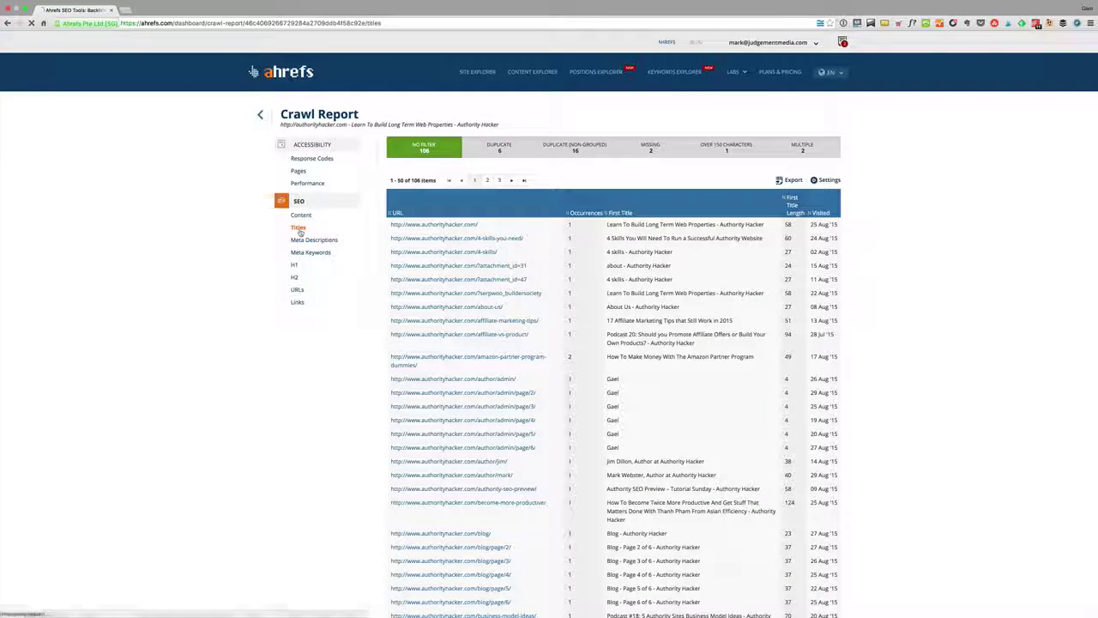
{"action": "left_click_drag", "start_coordinate": [805, 230], "coordinate": [805, 482]}
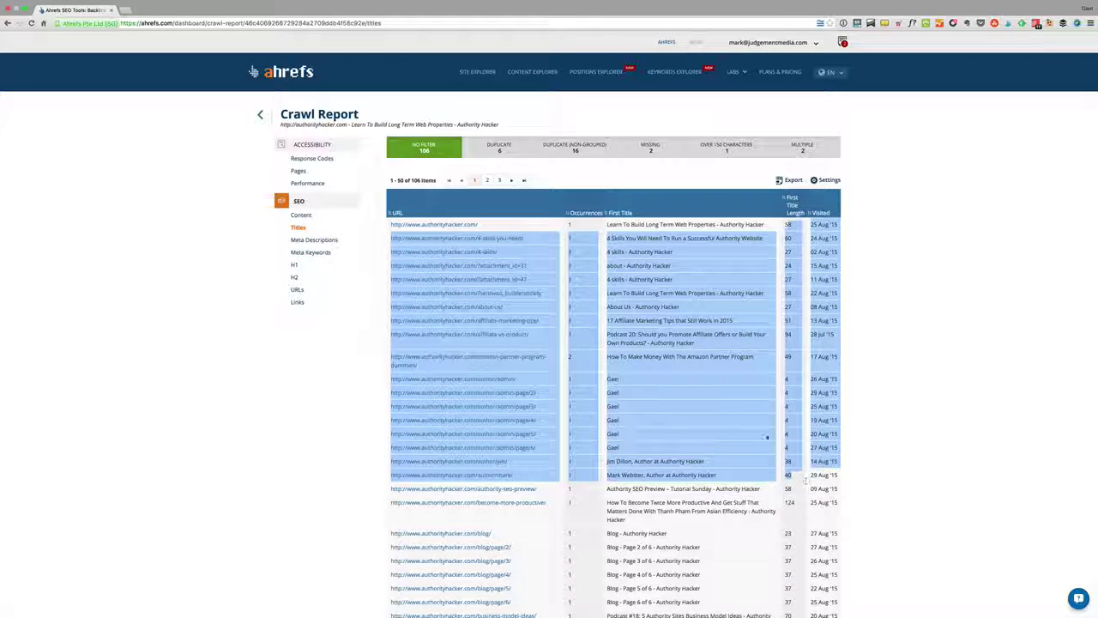
{"action": "scroll", "coordinate": [732, 300], "scroll_direction": "down", "scroll_amount": 2}
{"action": "scroll", "coordinate": [732, 300], "scroll_direction": "down", "scroll_amount": 5}
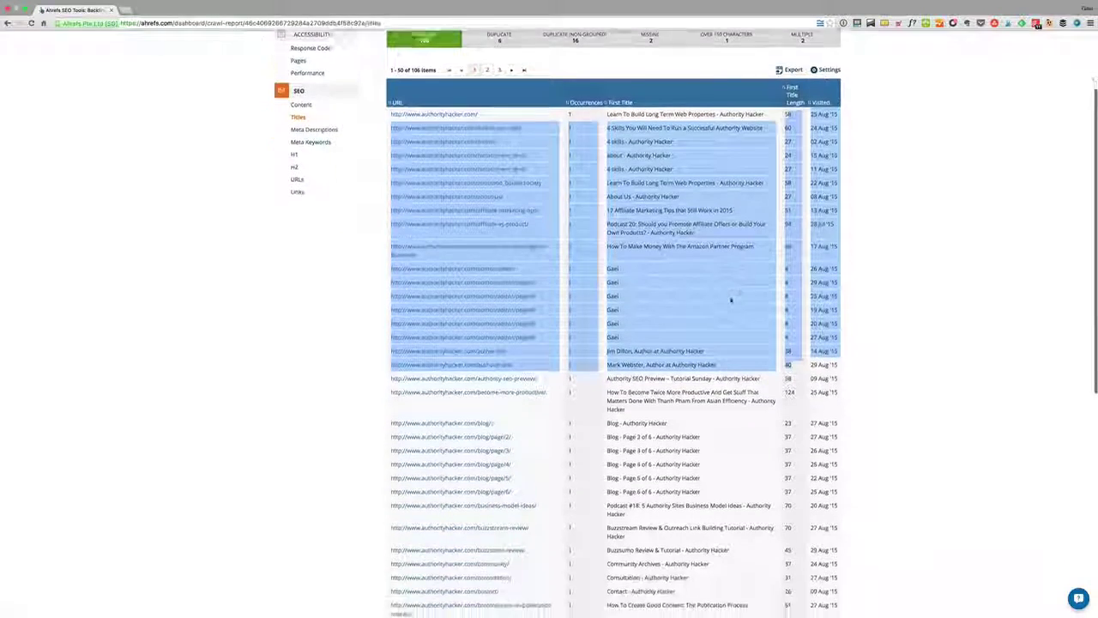
{"action": "scroll", "coordinate": [716, 424], "scroll_direction": "up", "scroll_amount": 6}
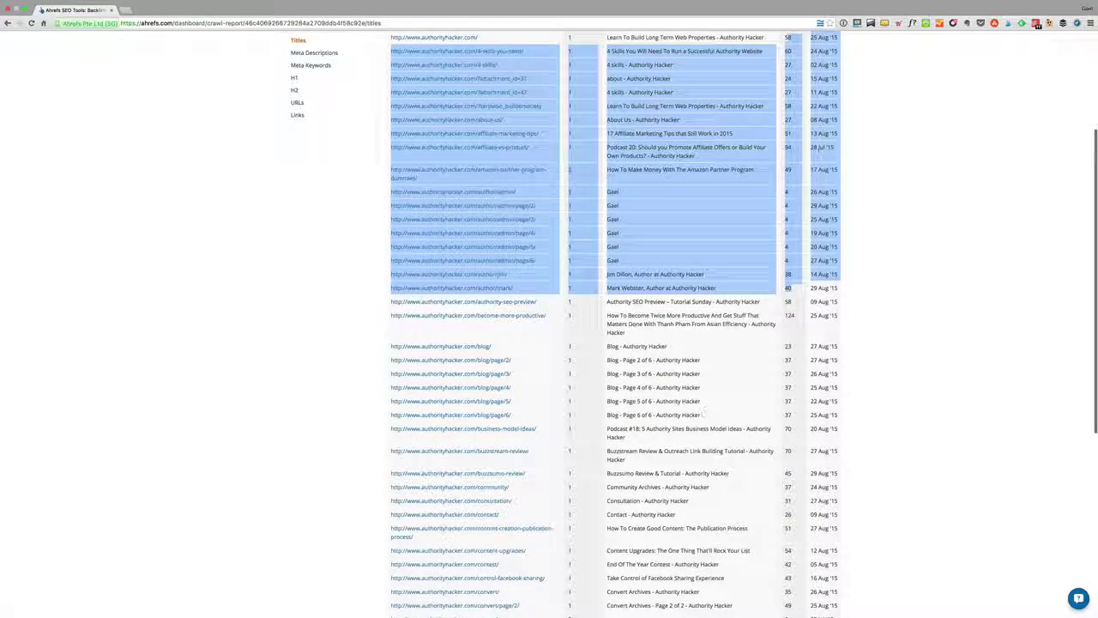
{"action": "scroll", "coordinate": [643, 202], "scroll_direction": "down", "scroll_amount": 12}
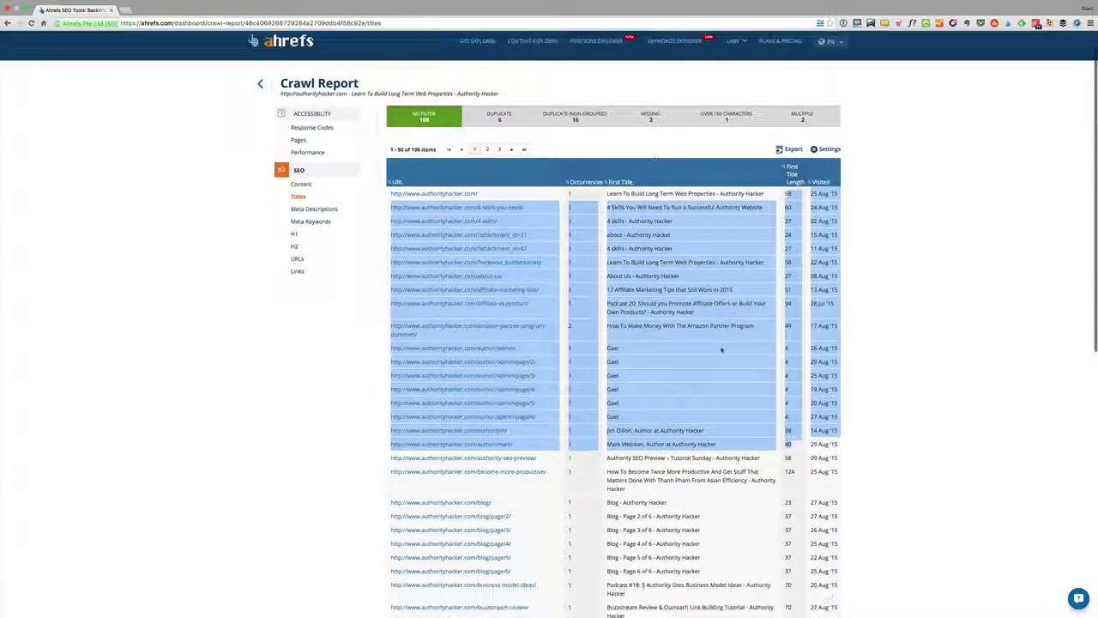
{"action": "scroll", "coordinate": [718, 350], "scroll_direction": "up", "scroll_amount": 6}
{"action": "scroll", "coordinate": [790, 305], "scroll_direction": "up", "scroll_amount": 4}
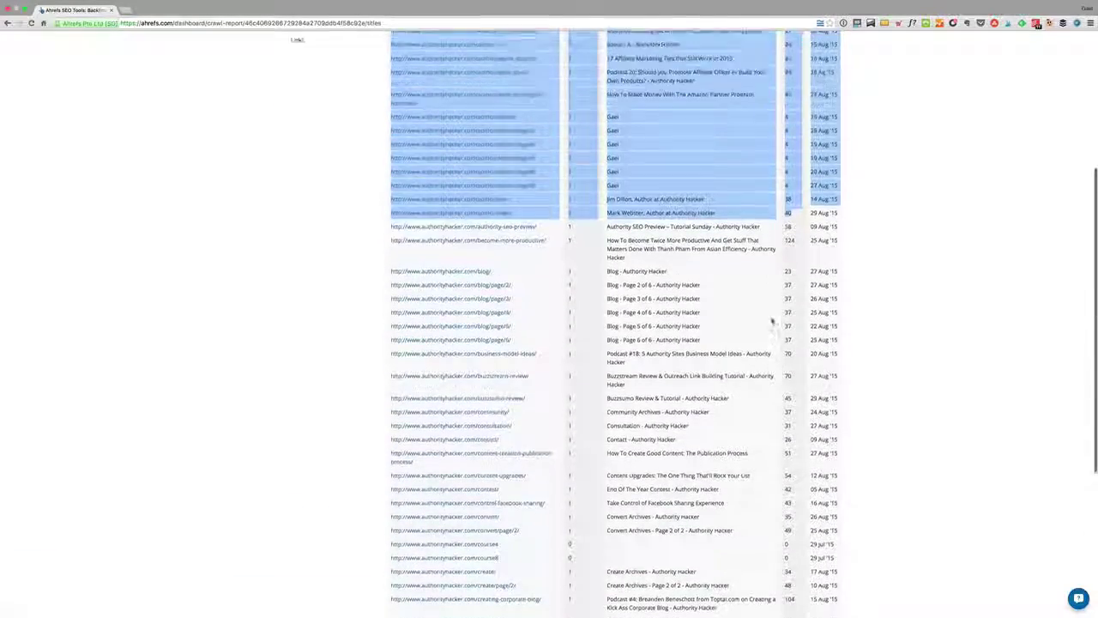
Examine the title and title length of the become-more-productive page
{"action": "left_click_drag", "start_coordinate": [790, 318], "coordinate": [649, 317]}
{"action": "left_click_drag", "start_coordinate": [786, 347], "coordinate": [618, 331]}
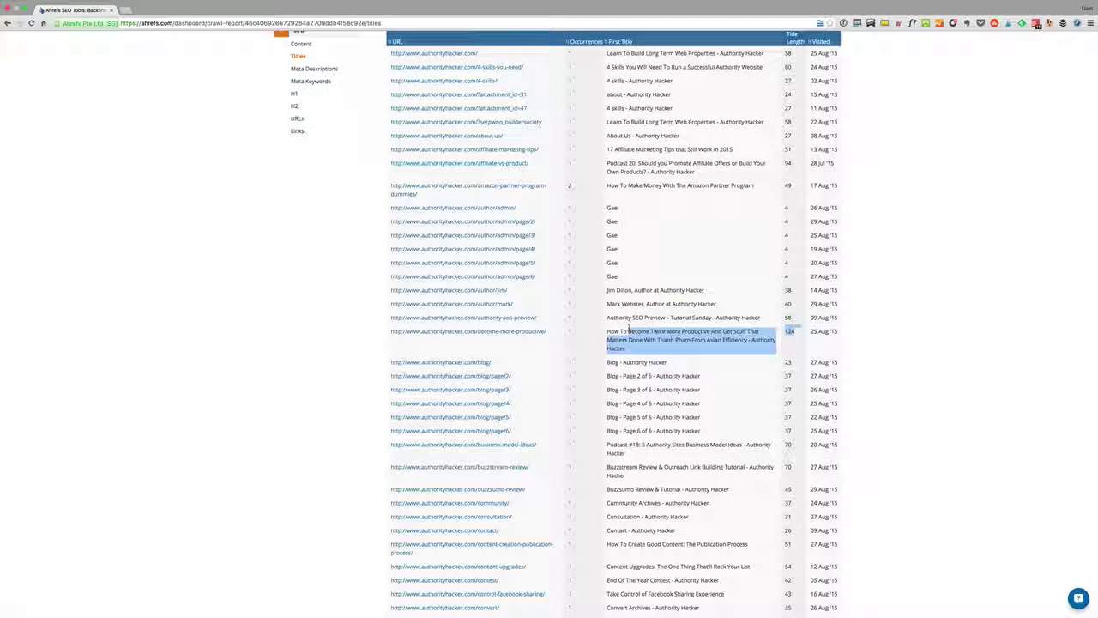
{"action": "scroll", "coordinate": [618, 331], "scroll_direction": "up", "scroll_amount": 4}
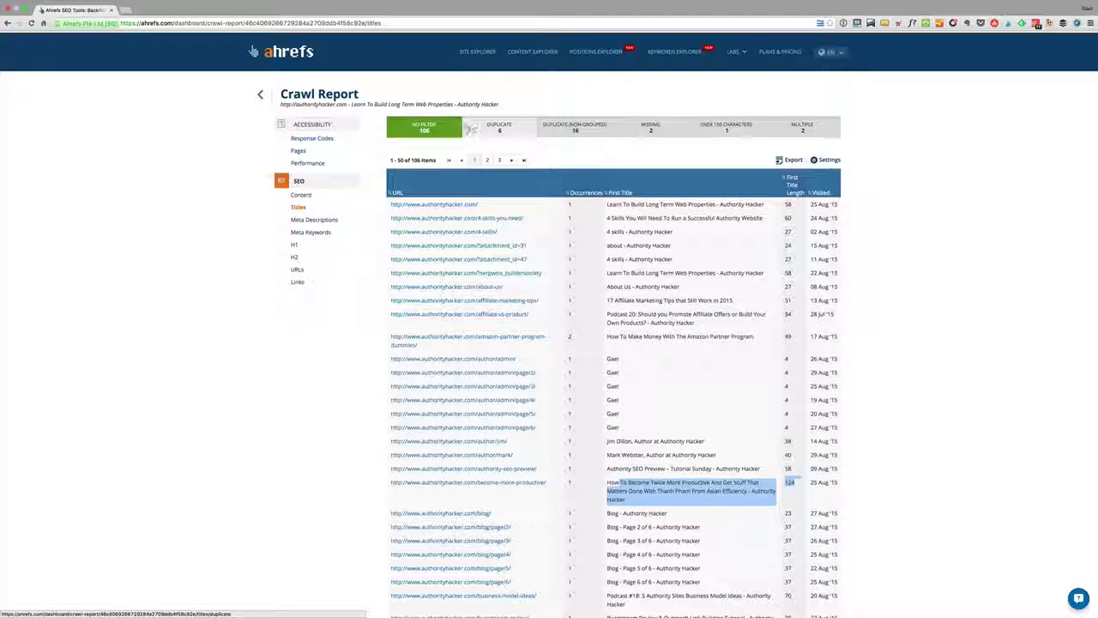
Filter the titles report to duplicate titles for review, and switch the filter to missing titles
{"action": "left_click", "coordinate": [498, 128]}
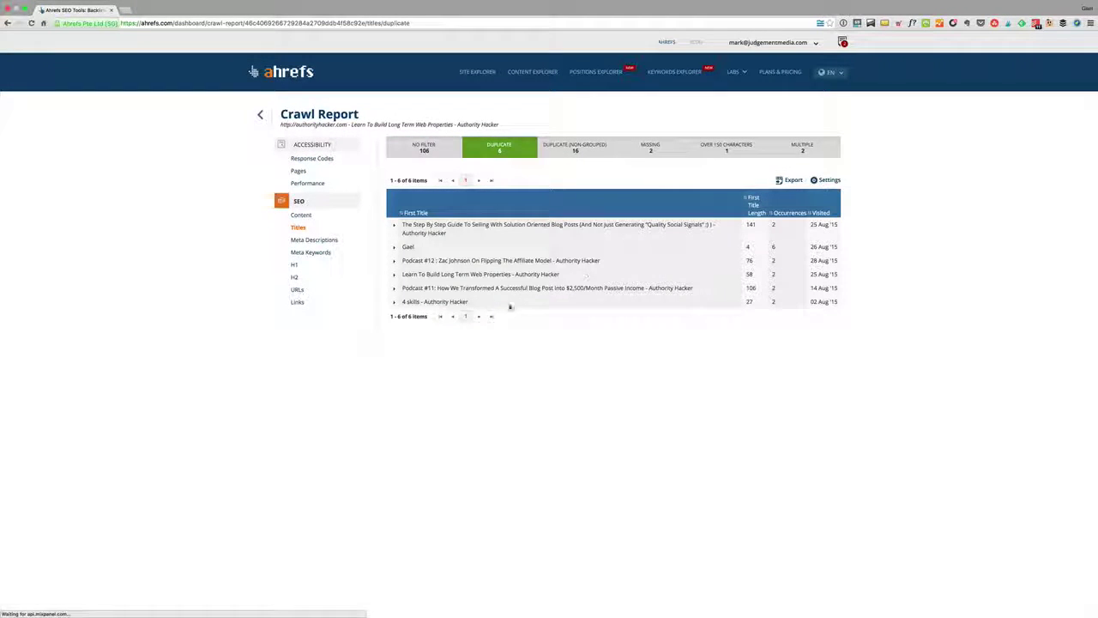
{"action": "left_click_drag", "start_coordinate": [609, 309], "coordinate": [400, 225]}
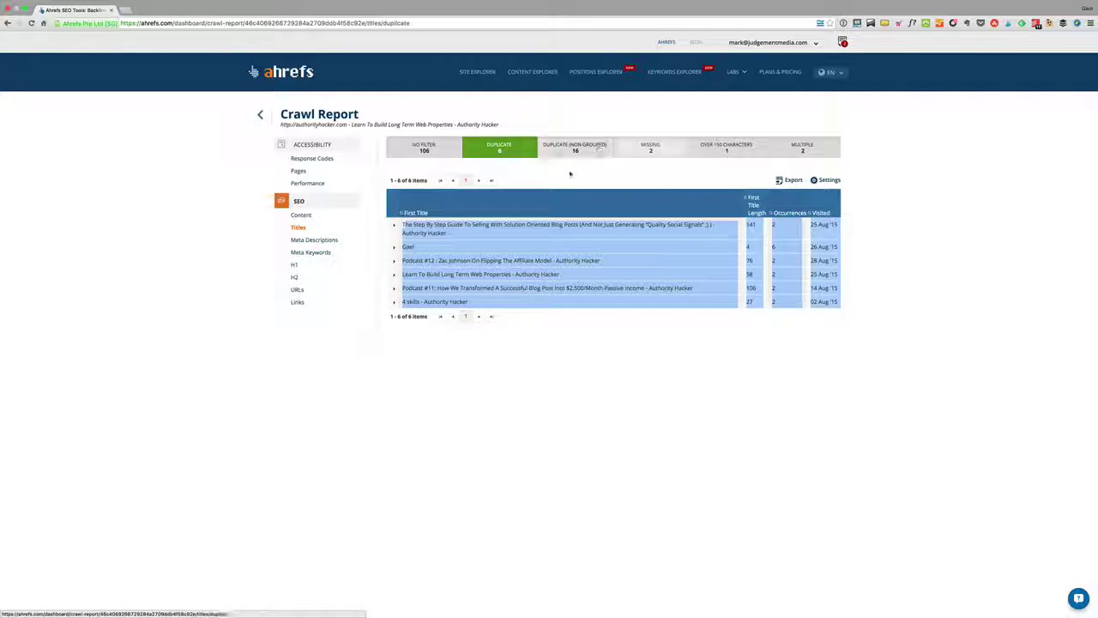
{"action": "left_click", "coordinate": [657, 148]}
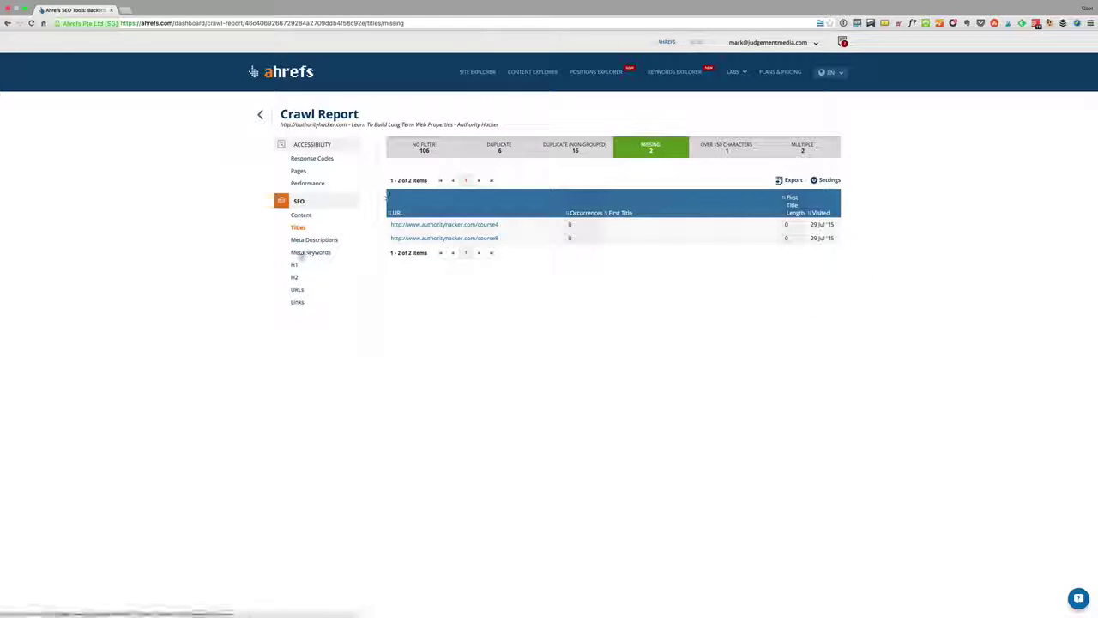
View the crawl report's Meta Descriptions, H1 and URLs sections one after another
{"action": "left_click", "coordinate": [312, 242]}
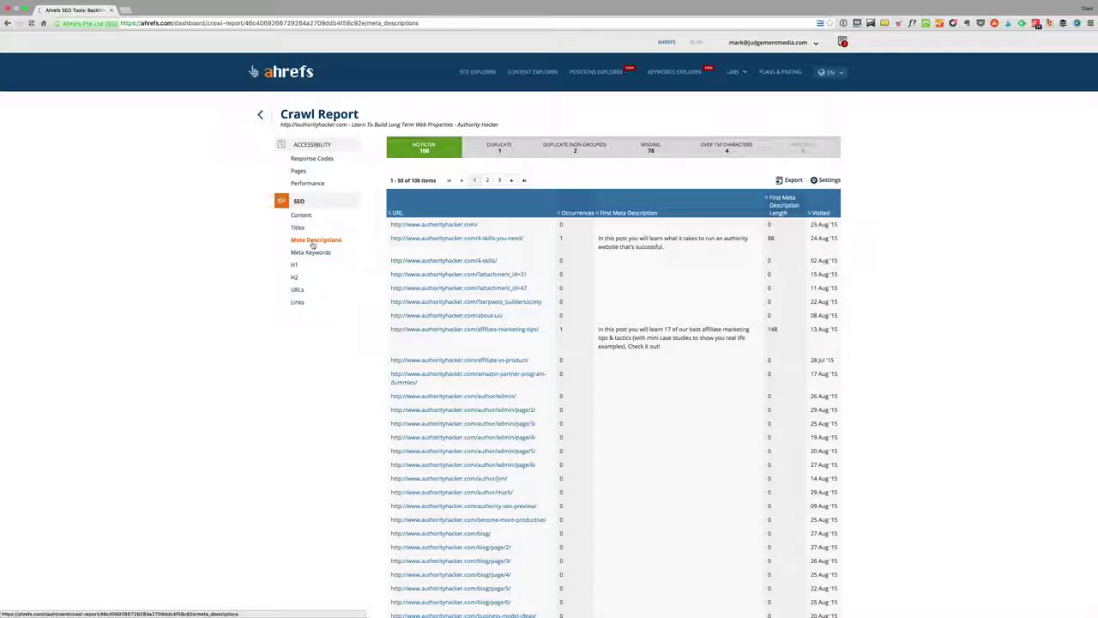
{"action": "left_click", "coordinate": [295, 266]}
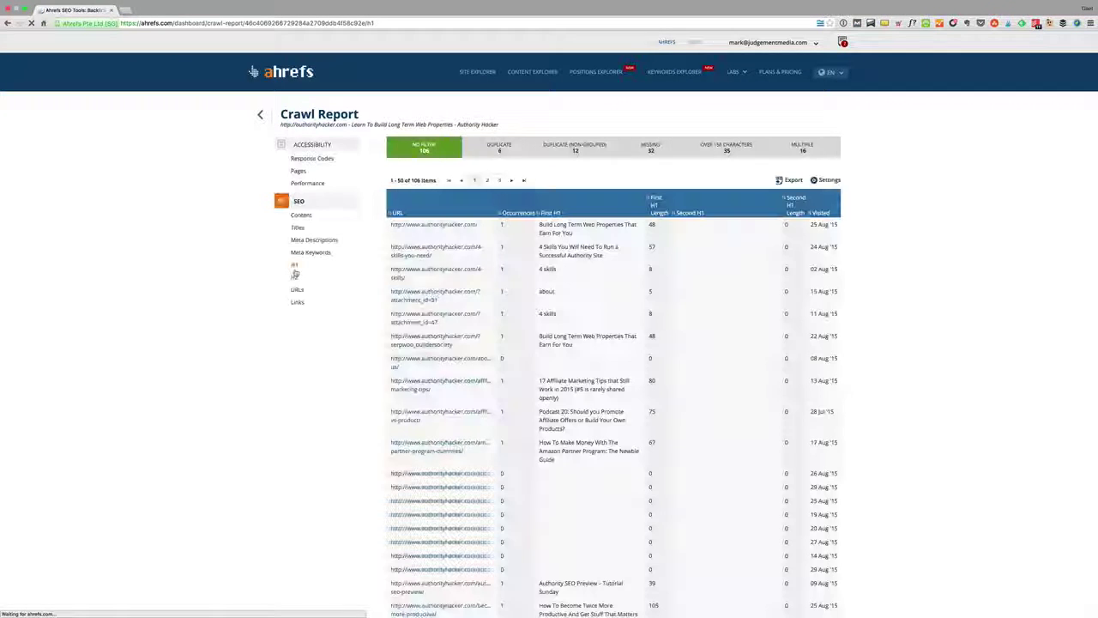
{"action": "left_click", "coordinate": [297, 290]}
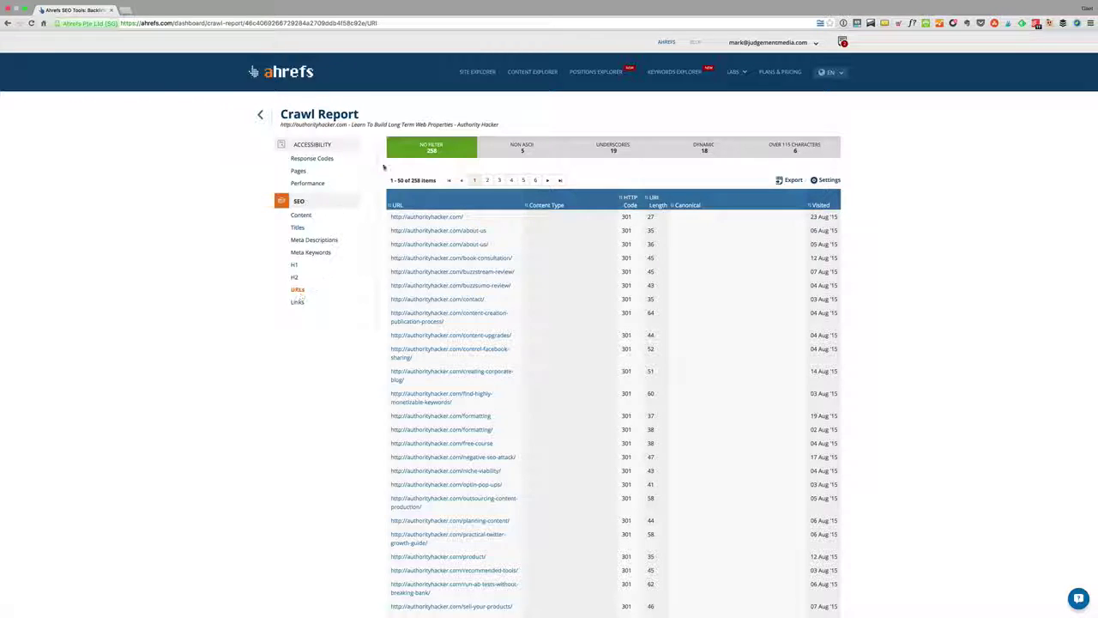
Open the Site Explorer overview for authorityhacker.com from the campaign dashboard and skim its summary page
{"action": "left_click", "coordinate": [471, 74]}
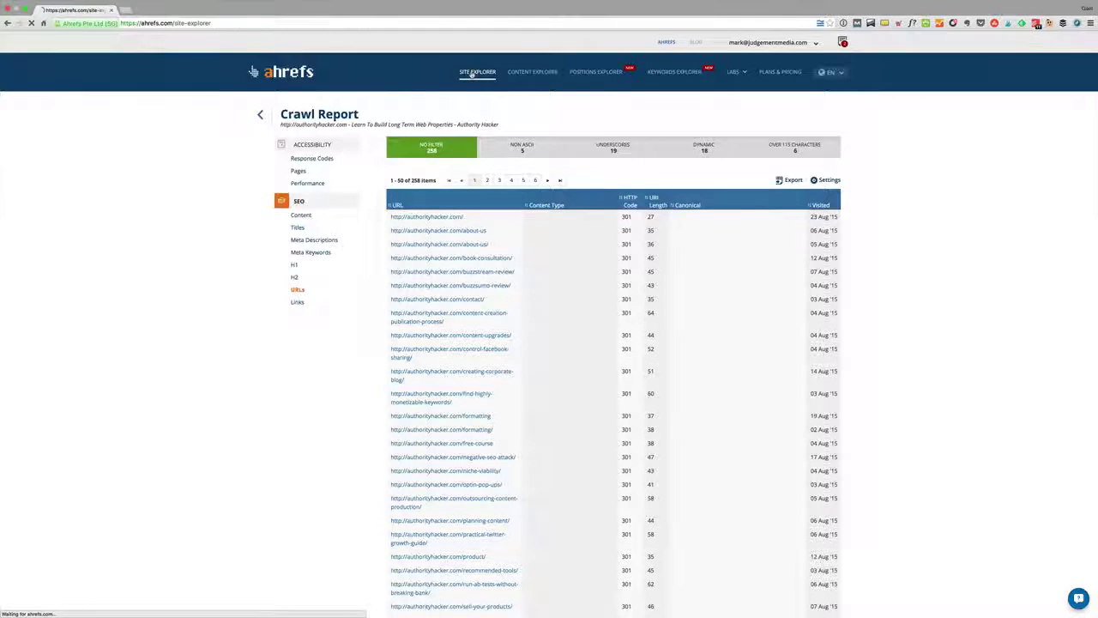
{"action": "left_click", "coordinate": [267, 74]}
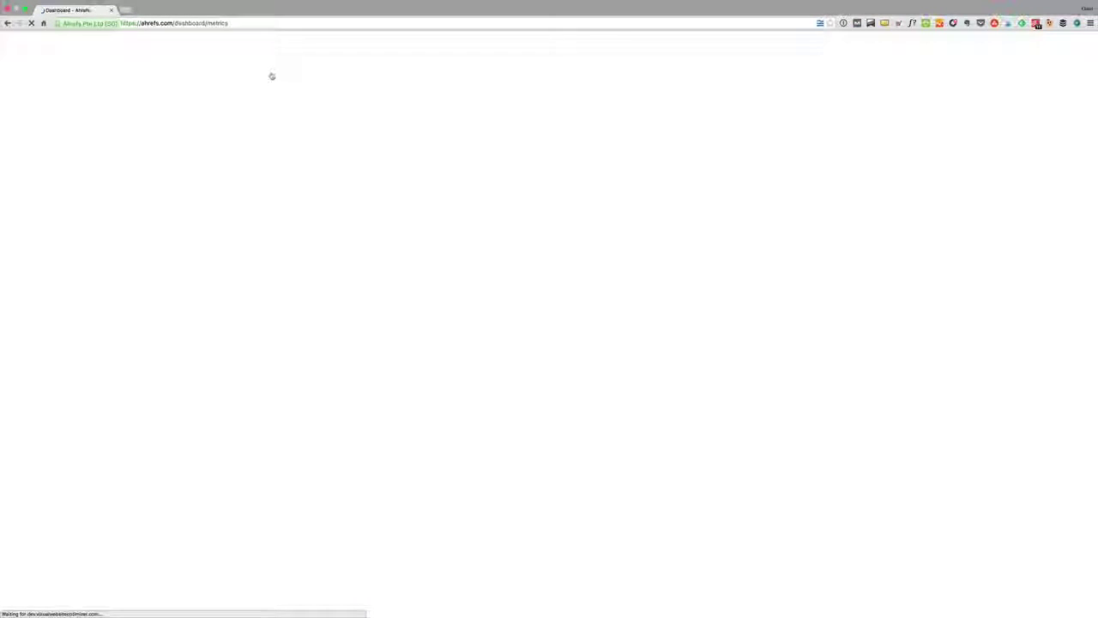
{"action": "left_click", "coordinate": [394, 130]}
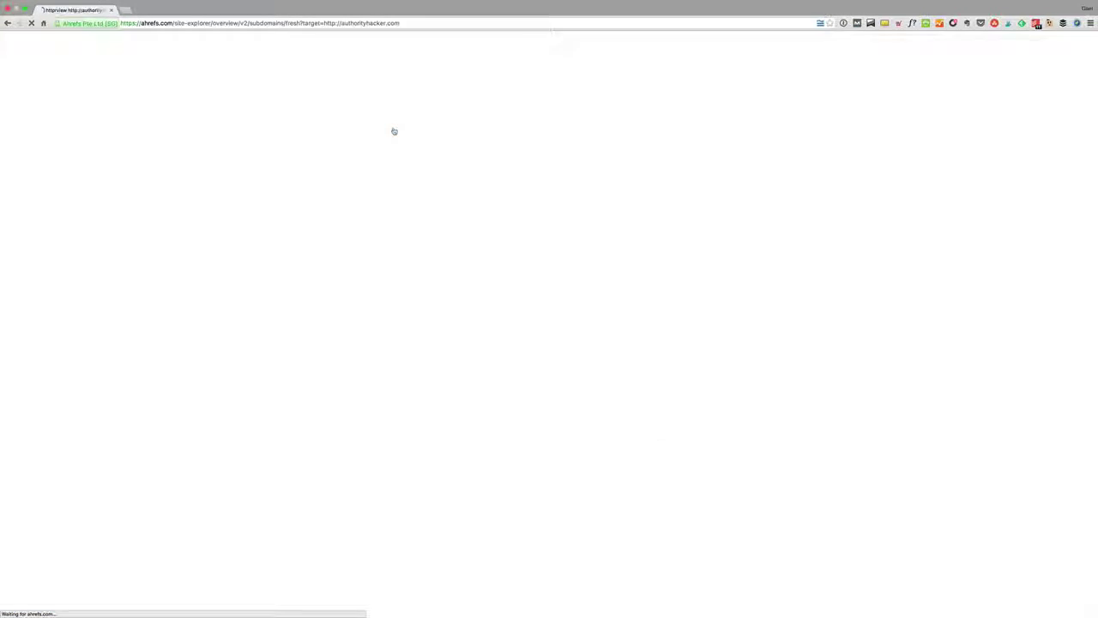
{"action": "scroll", "coordinate": [394, 128], "scroll_direction": "down", "scroll_amount": 5}
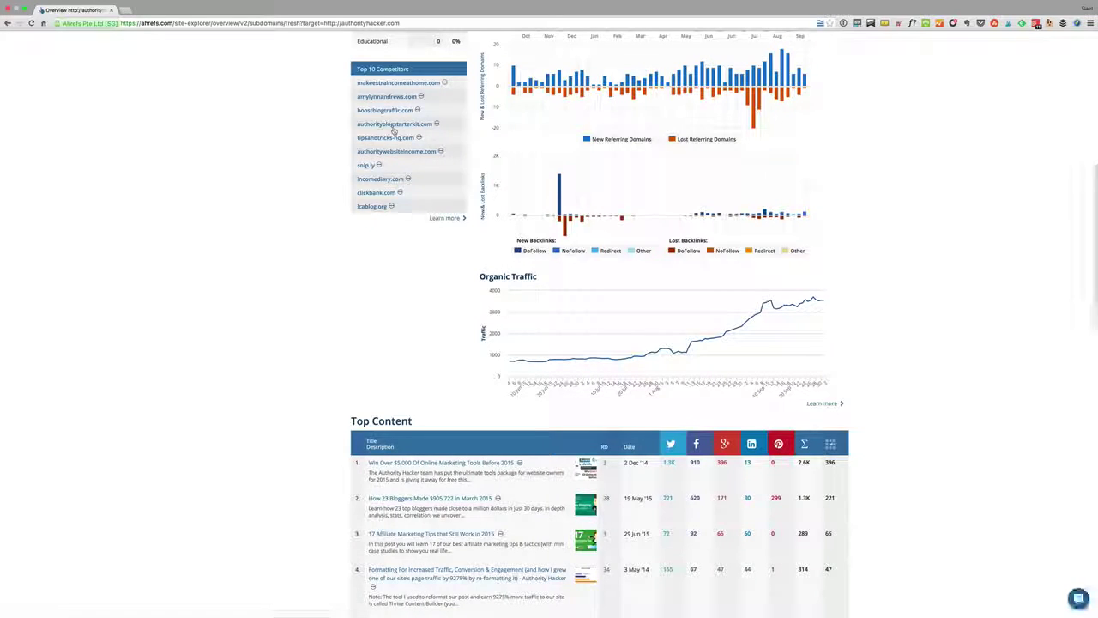
{"action": "scroll", "coordinate": [394, 133], "scroll_direction": "up", "scroll_amount": 15}
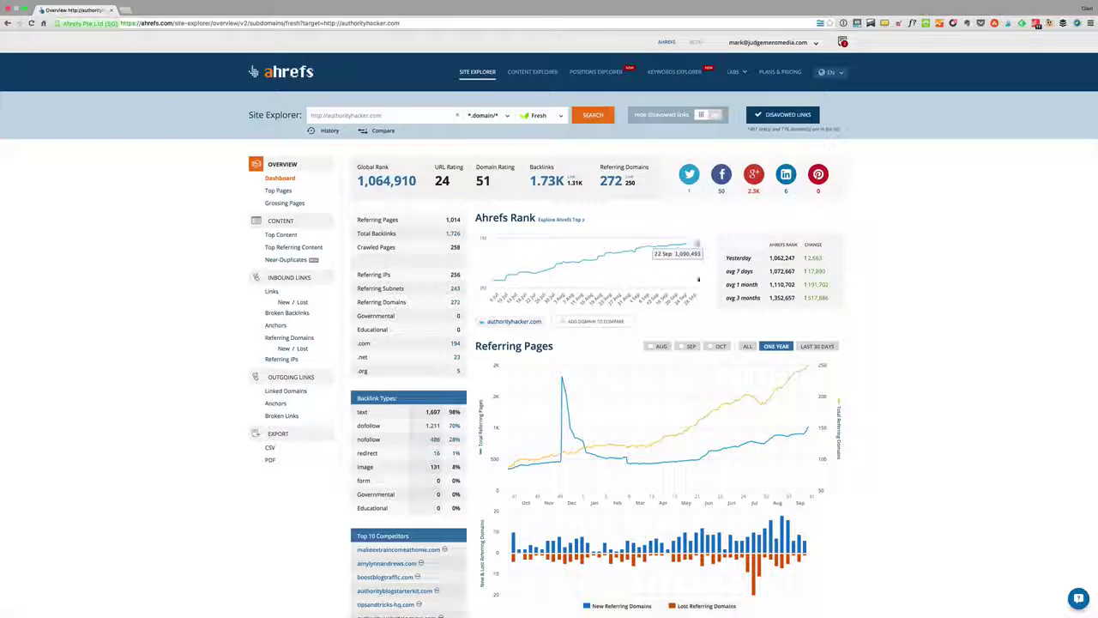
Examine the Referring Pages chart, the backlink types, the new and lost domain charts, and the Organic Traffic trend
{"action": "scroll", "coordinate": [657, 403], "scroll_direction": "down", "scroll_amount": 1}
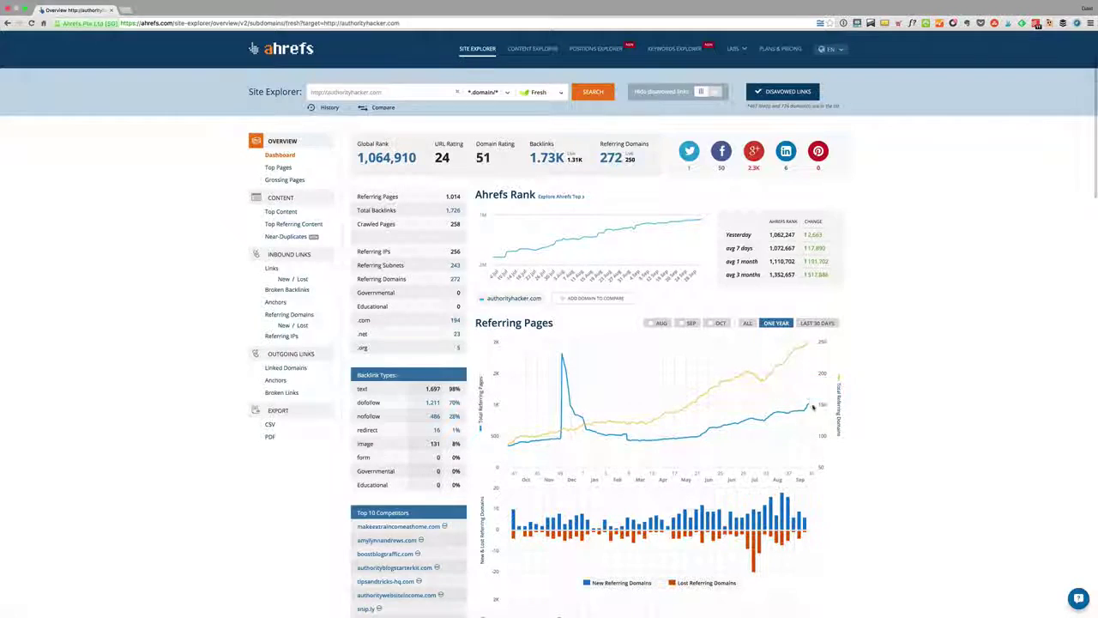
{"action": "scroll", "coordinate": [810, 400], "scroll_direction": "down", "scroll_amount": 1}
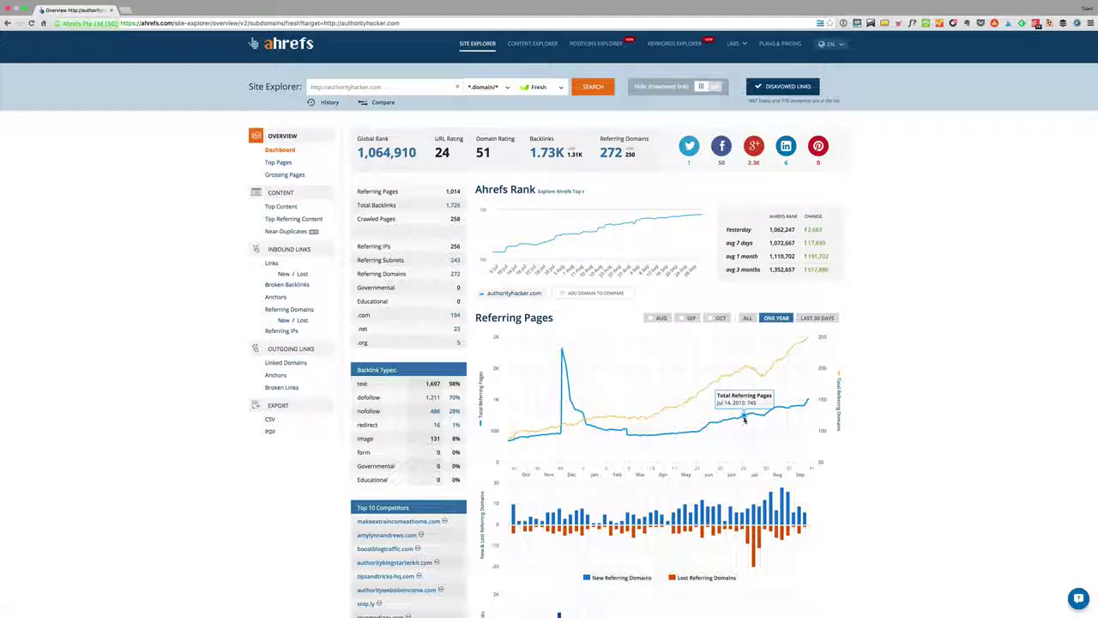
{"action": "scroll", "coordinate": [744, 419], "scroll_direction": "down", "scroll_amount": 3}
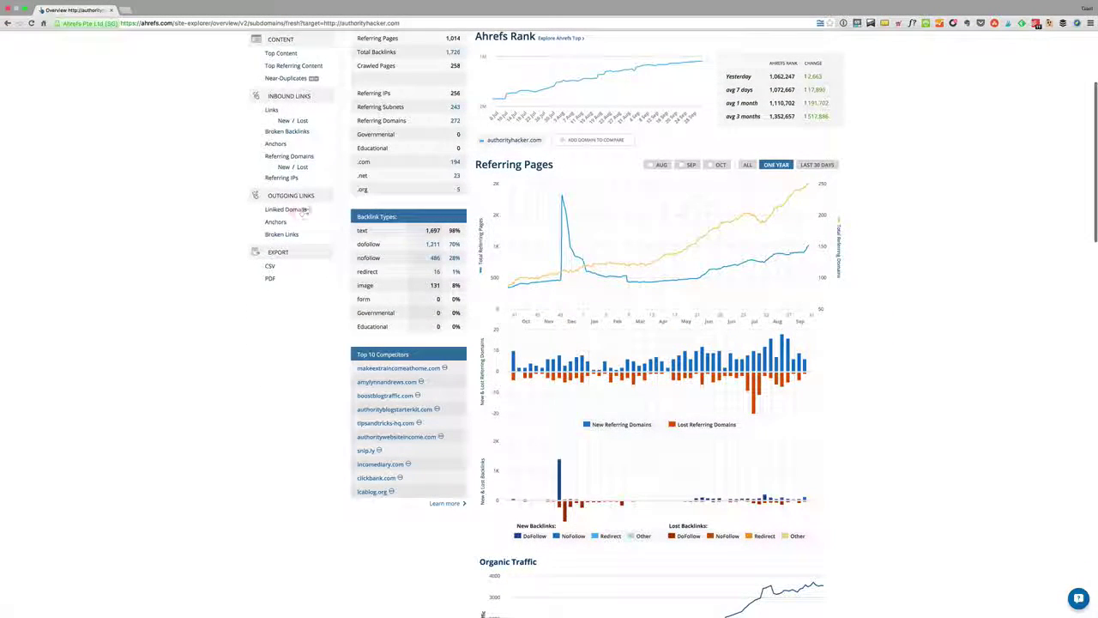
{"action": "left_click_drag", "start_coordinate": [374, 220], "coordinate": [597, 339]}
{"action": "scroll", "coordinate": [597, 340], "scroll_direction": "down", "scroll_amount": 3}
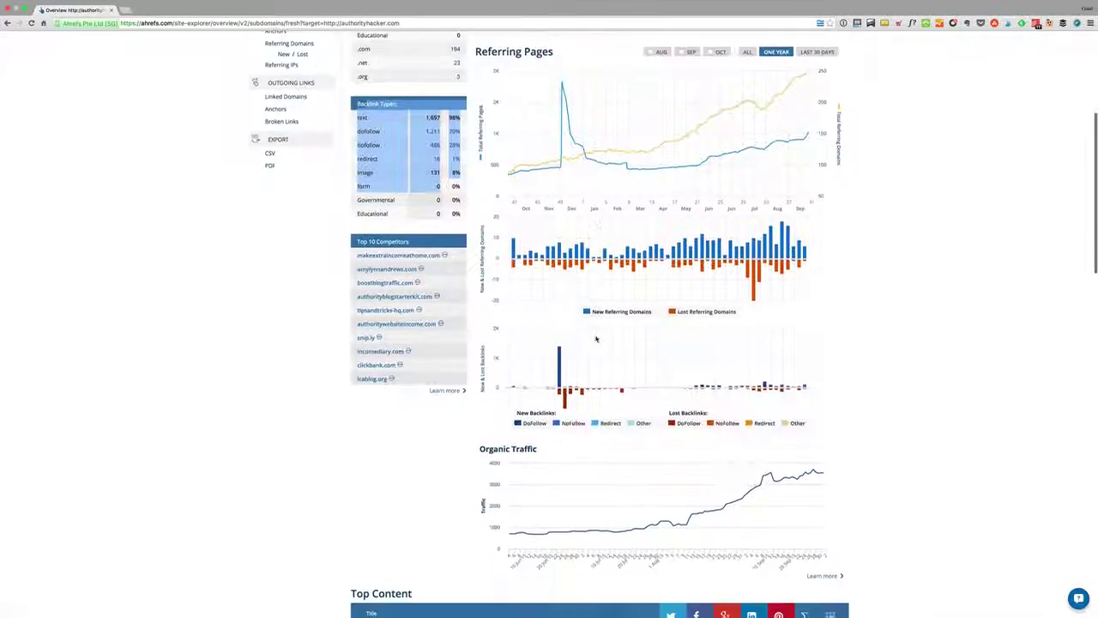
{"action": "scroll", "coordinate": [592, 340], "scroll_direction": "down", "scroll_amount": 4}
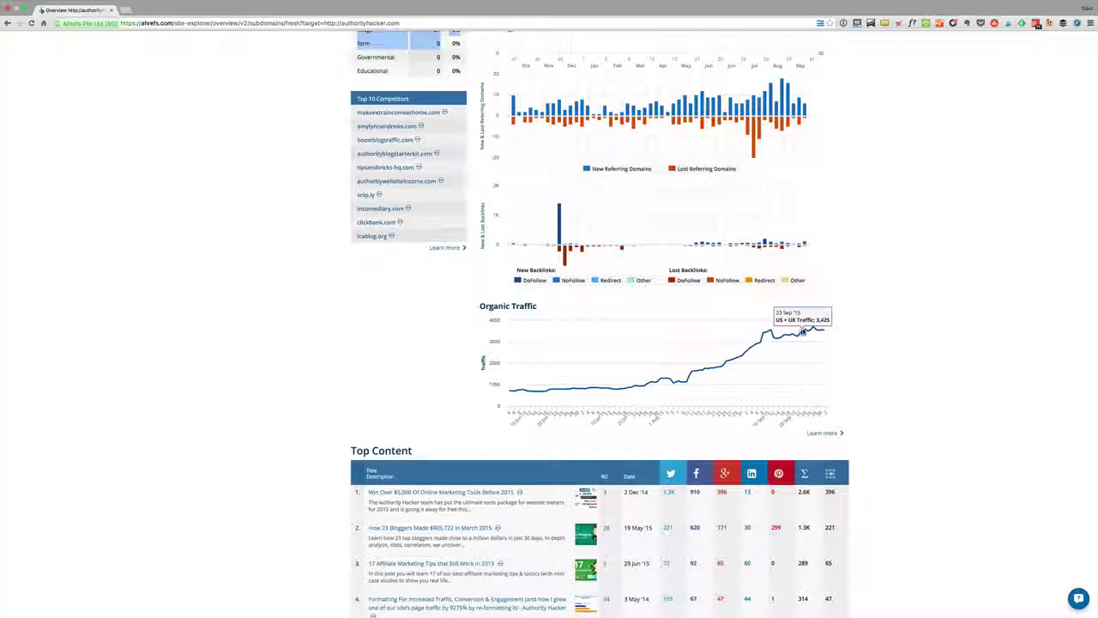
Look through the overview's Top Content, CTLDs Distribution, Anchors Cloud and Anchor Phrases sections, and return to the summary figures
{"action": "scroll", "coordinate": [802, 332], "scroll_direction": "down", "scroll_amount": 5}
{"action": "scroll", "coordinate": [961, 454], "scroll_direction": "down", "scroll_amount": 7}
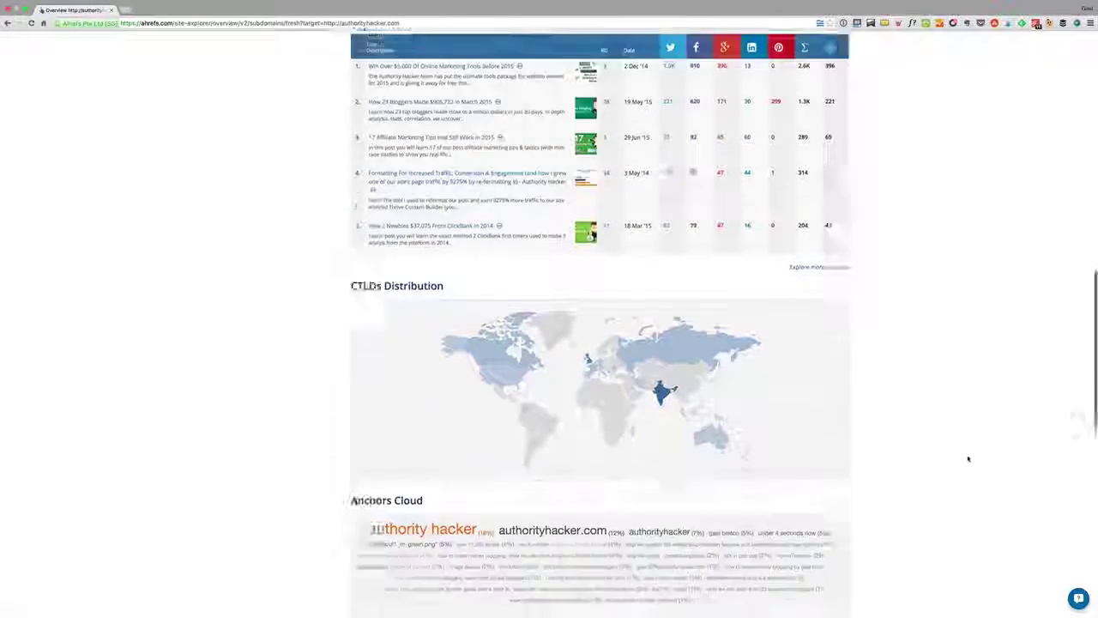
{"action": "scroll", "coordinate": [955, 454], "scroll_direction": "down", "scroll_amount": 10}
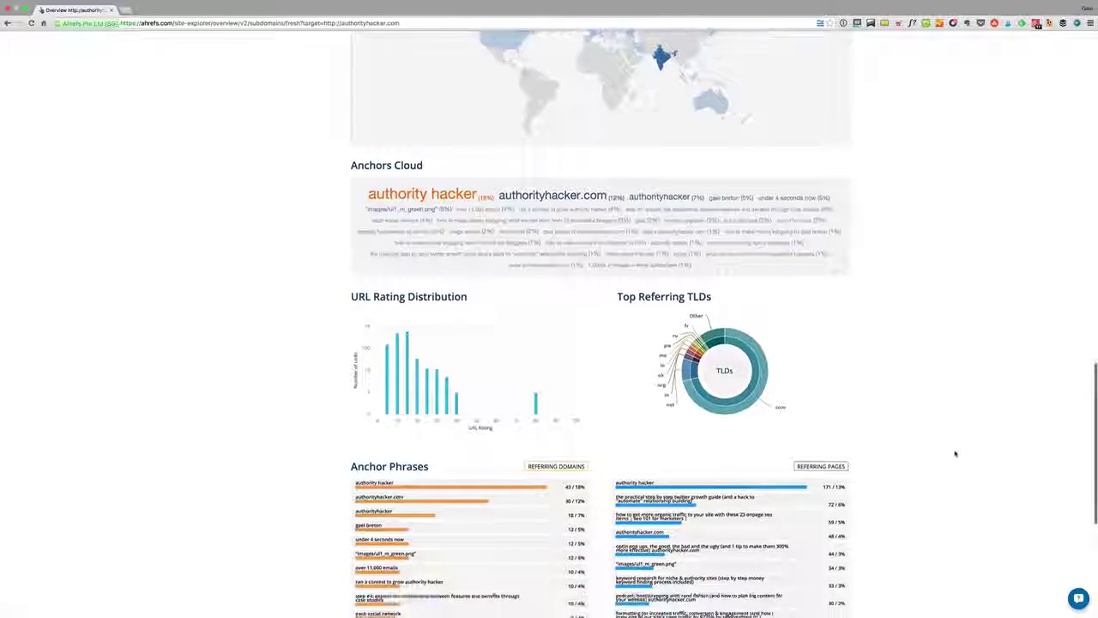
{"action": "scroll", "coordinate": [955, 454], "scroll_direction": "up", "scroll_amount": 9}
{"action": "scroll", "coordinate": [955, 454], "scroll_direction": "up", "scroll_amount": 20}
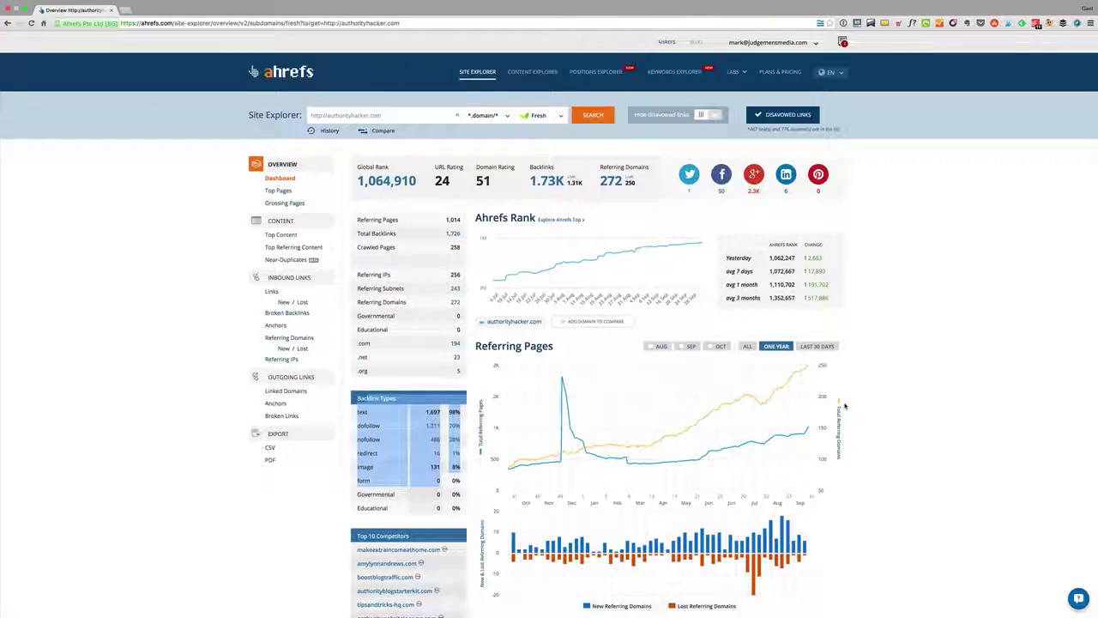
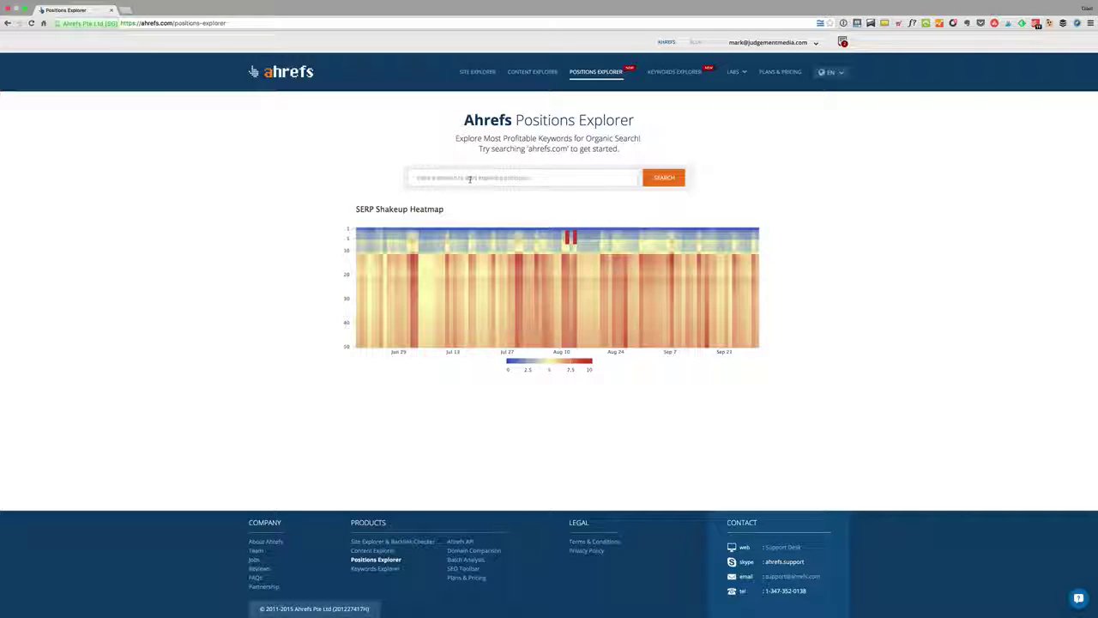
{"action": "type", "text": "authori"}
{"action": "key", "text": "Down"}
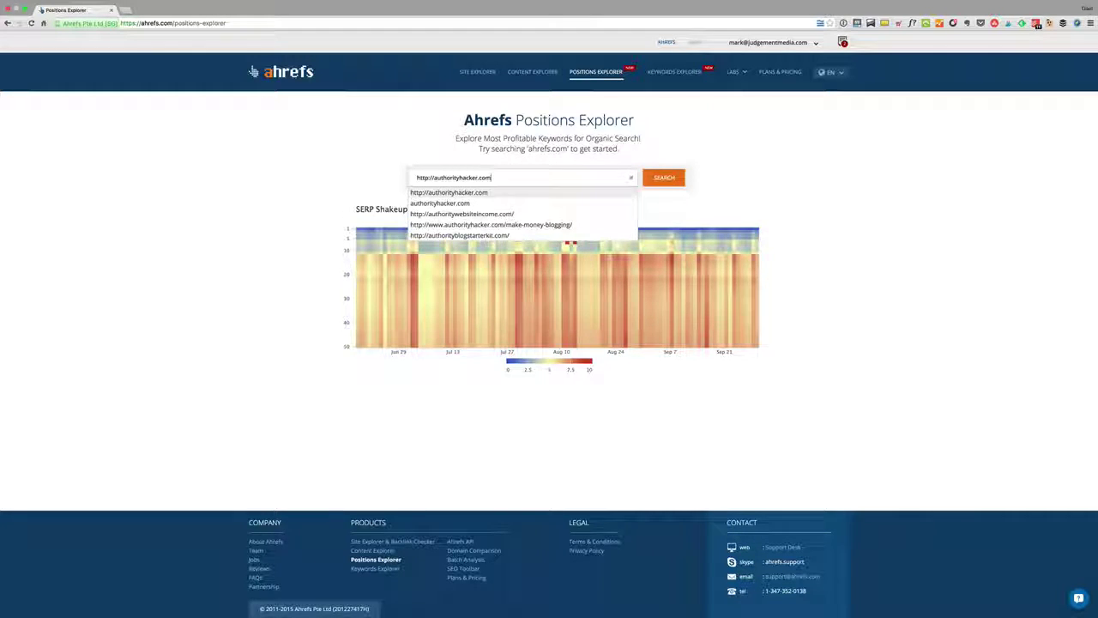
{"action": "key", "text": "Return"}
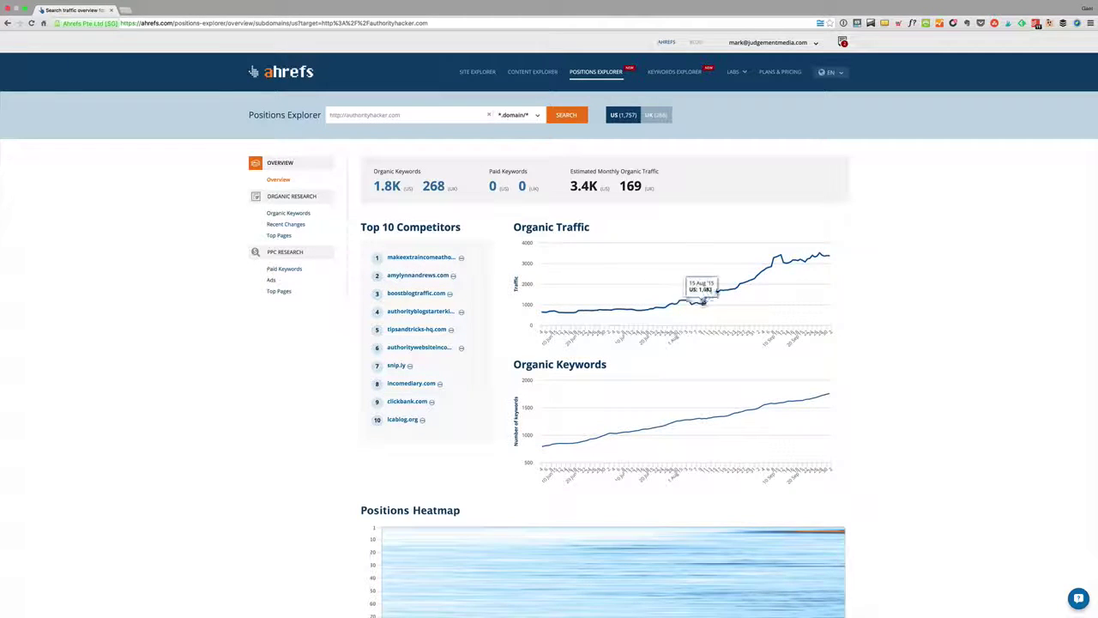
Open the organic Top Pages report, expand the make-money-blogging page's keywords and highlight the "how to make money blogging" row
{"action": "left_click", "coordinate": [278, 236]}
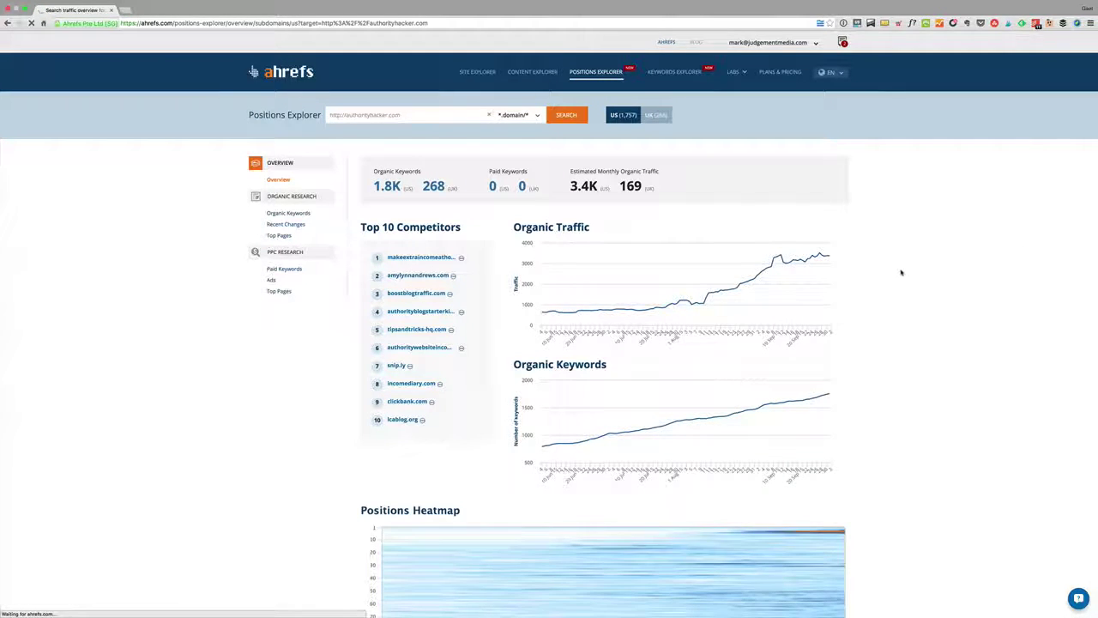
{"action": "scroll", "coordinate": [901, 272], "scroll_direction": "down", "scroll_amount": 5}
{"action": "scroll", "coordinate": [900, 272], "scroll_direction": "up", "scroll_amount": 5}
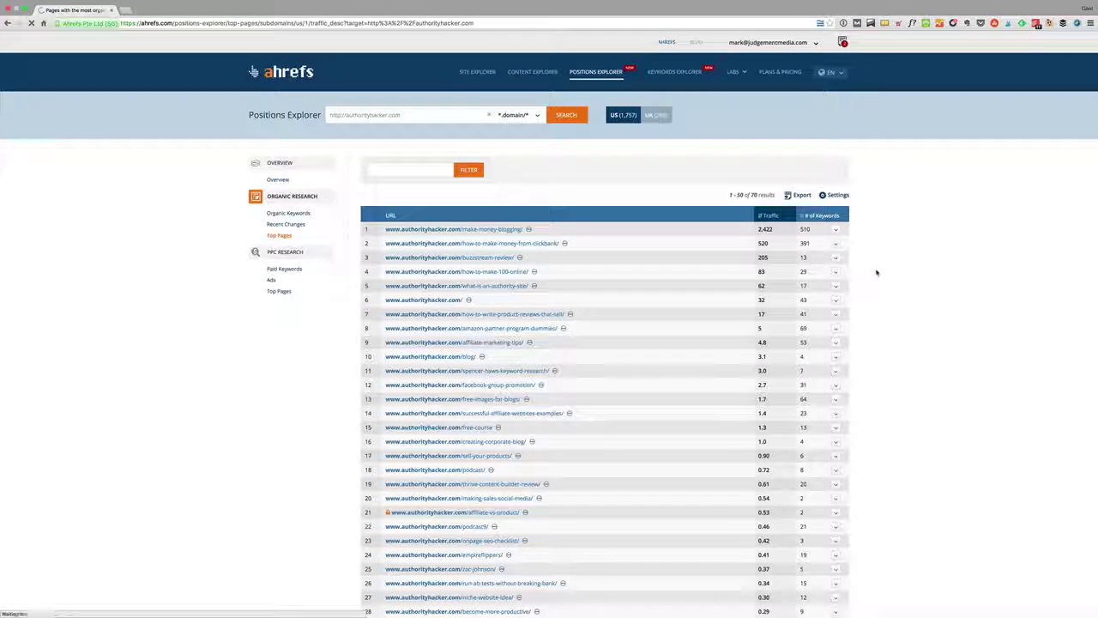
{"action": "left_click", "coordinate": [836, 230]}
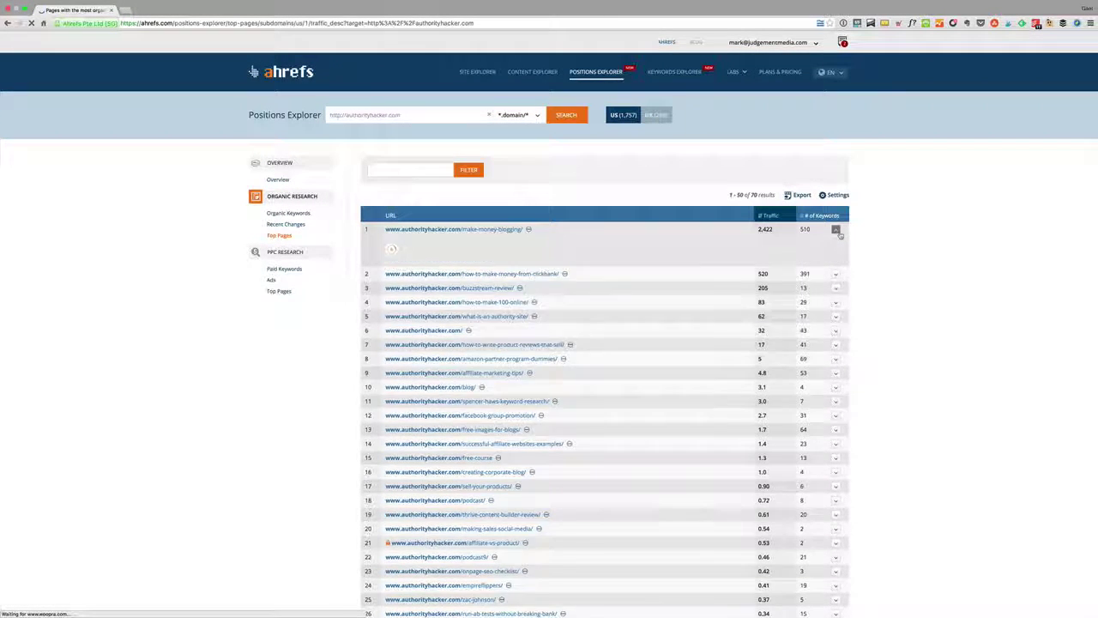
{"action": "left_click_drag", "start_coordinate": [410, 265], "coordinate": [697, 267]}
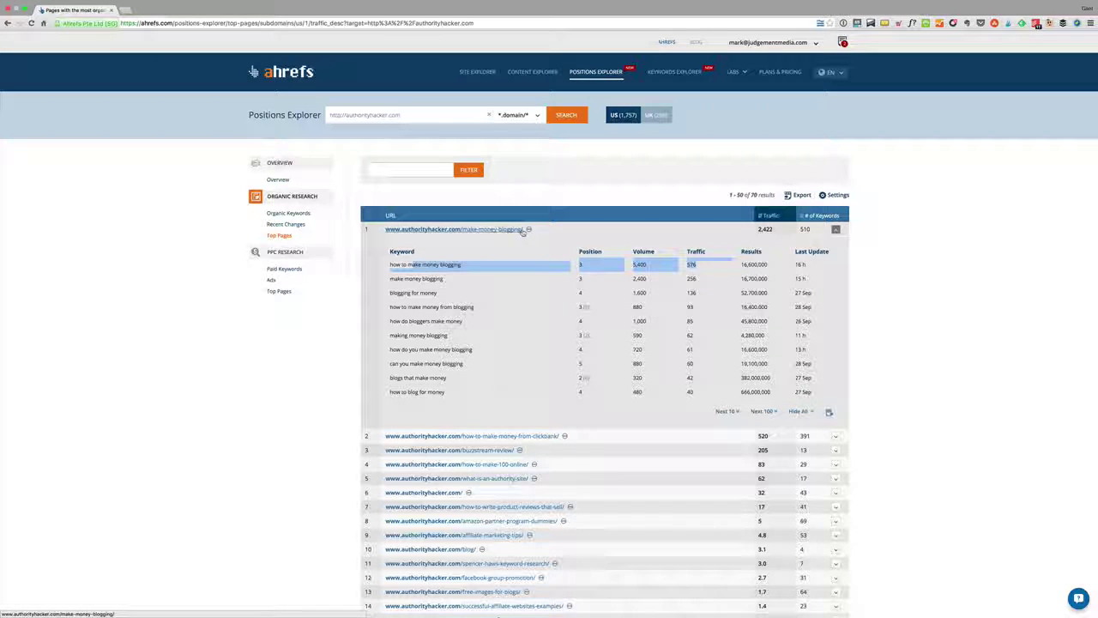
{"action": "left_click_drag", "start_coordinate": [525, 230], "coordinate": [385, 229]}
{"action": "key", "text": "ctrl+c"}
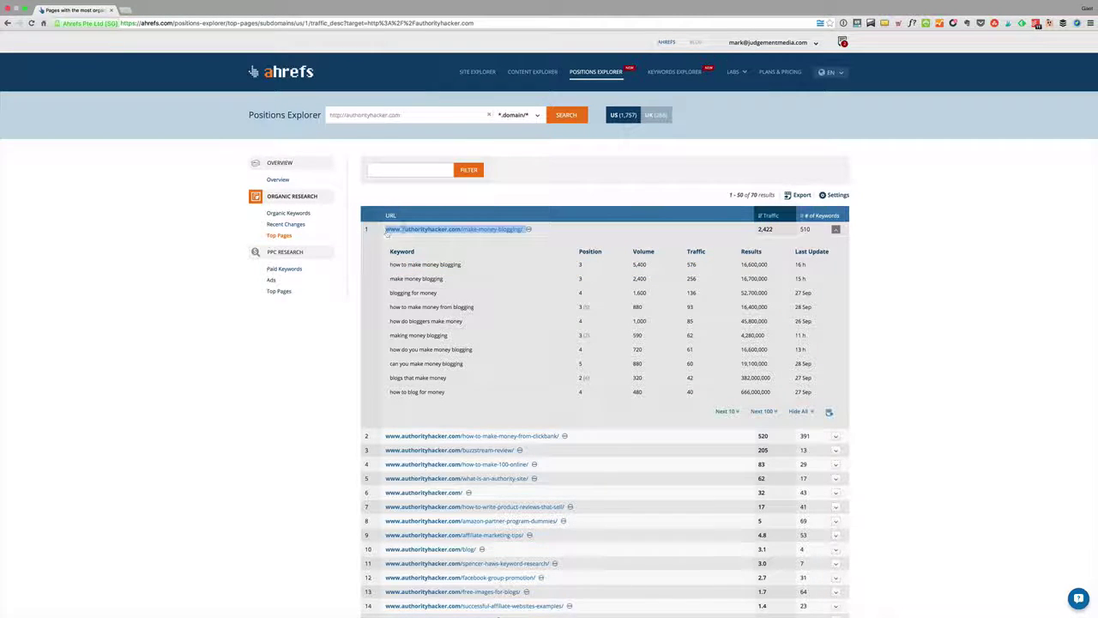
{"action": "left_click", "coordinate": [486, 73]}
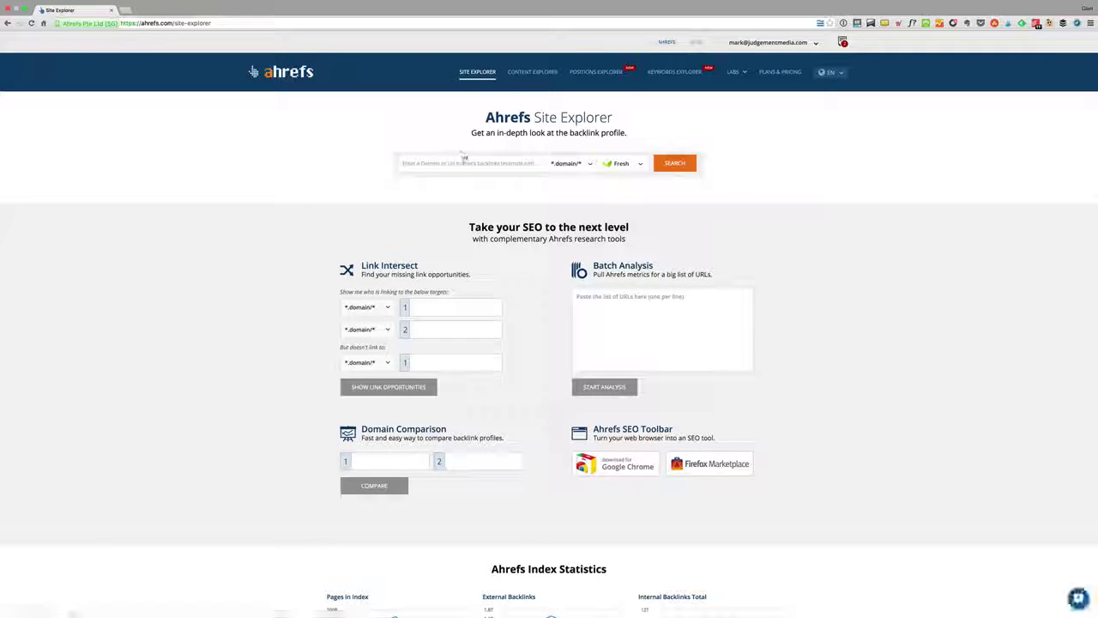
{"action": "key", "text": "ctrl+v"}
{"action": "key", "text": "Return"}
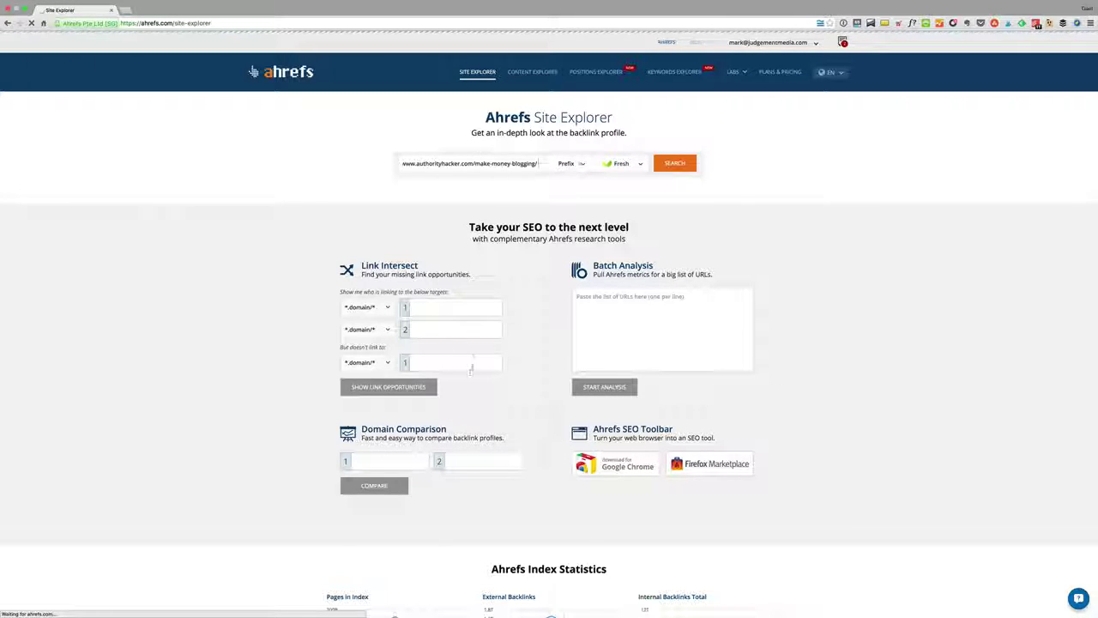
Open the inbound Links report for the make-money-blogging page and look through its listed backlinks
{"action": "scroll", "coordinate": [535, 410], "scroll_direction": "down", "scroll_amount": 2}
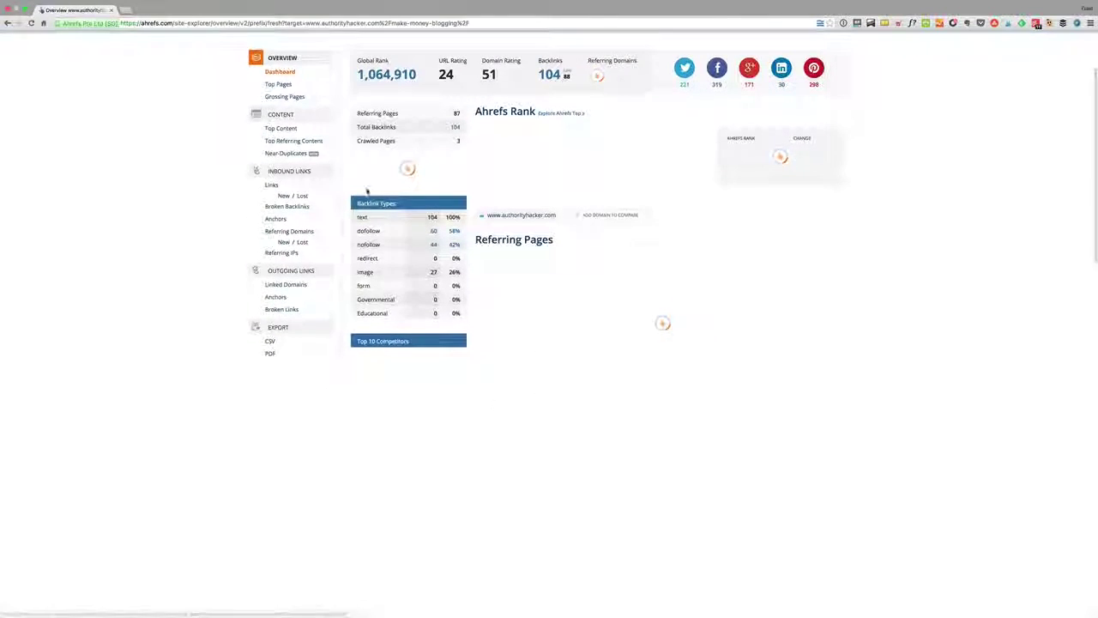
{"action": "left_click", "coordinate": [272, 186]}
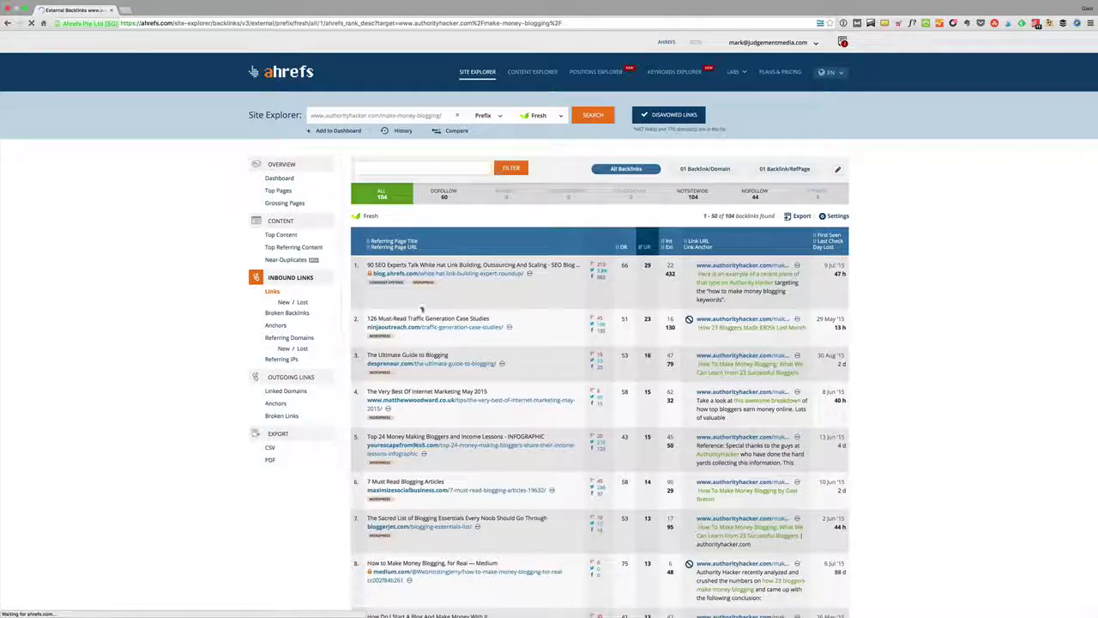
{"action": "scroll", "coordinate": [525, 348], "scroll_direction": "down", "scroll_amount": 7}
{"action": "scroll", "coordinate": [524, 348], "scroll_direction": "up", "scroll_amount": 7}
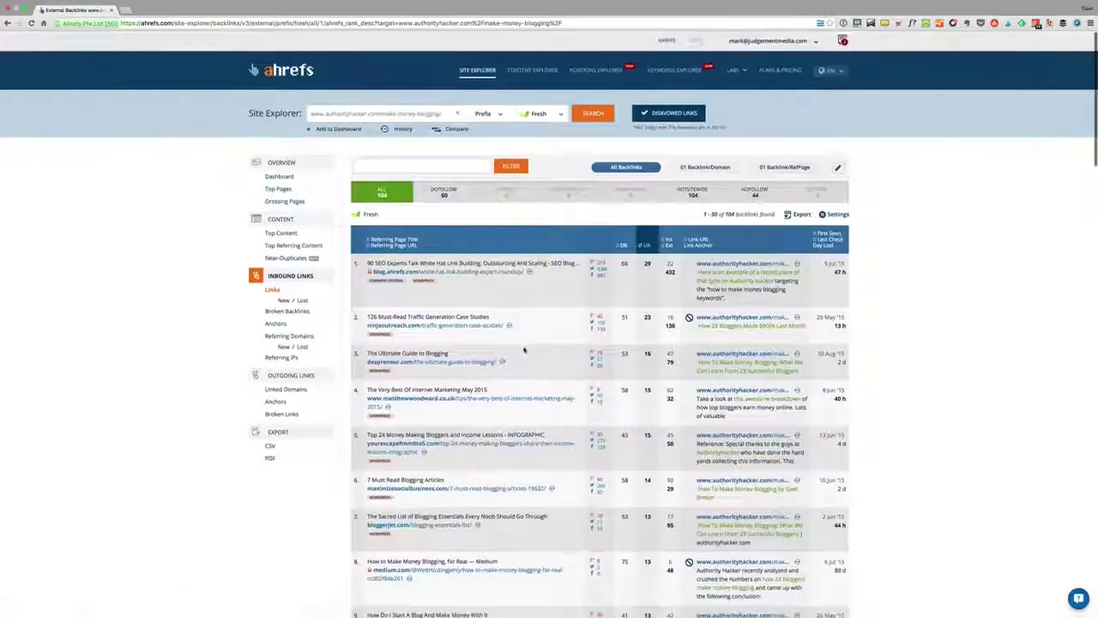
{"action": "scroll", "coordinate": [524, 349], "scroll_direction": "down", "scroll_amount": 1}
{"action": "scroll", "coordinate": [524, 350], "scroll_direction": "down", "scroll_amount": 15}
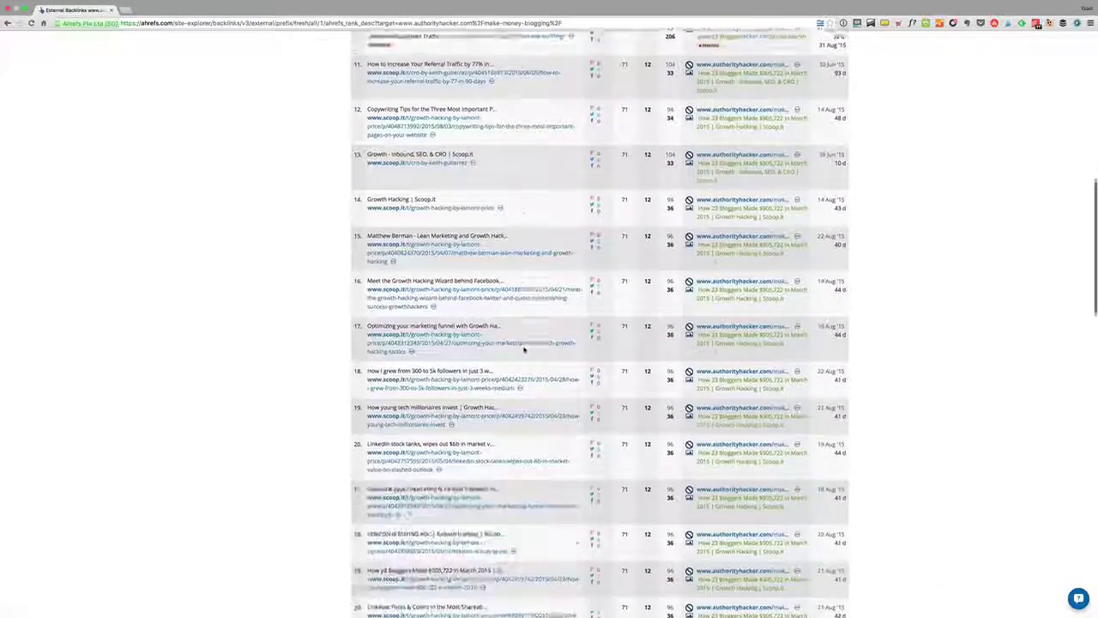
{"action": "scroll", "coordinate": [524, 349], "scroll_direction": "down", "scroll_amount": 10}
{"action": "scroll", "coordinate": [524, 349], "scroll_direction": "up", "scroll_amount": 10}
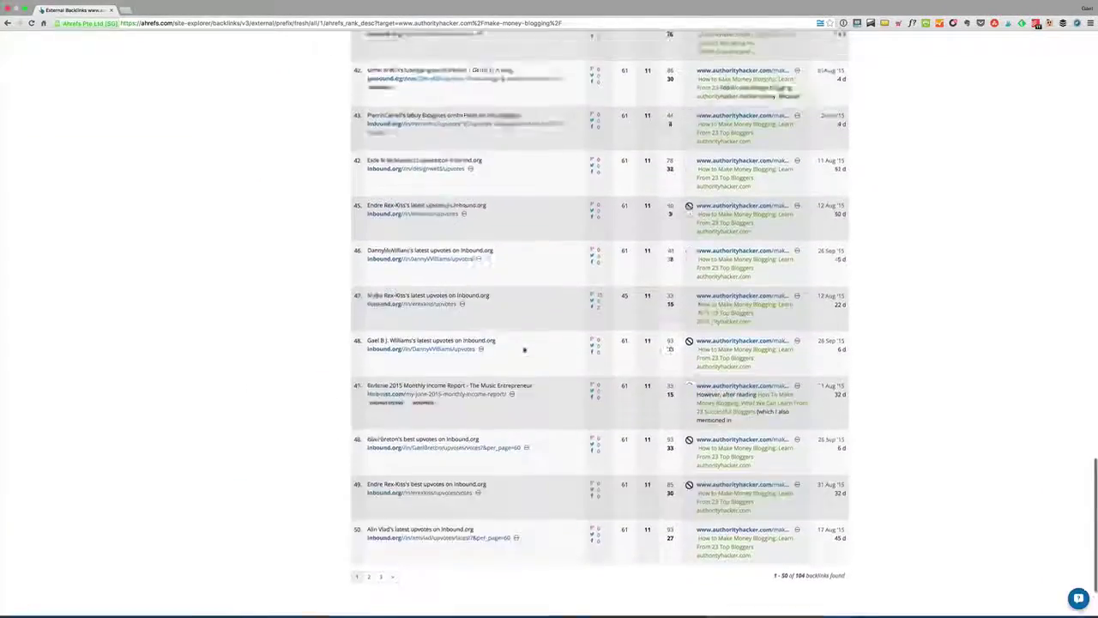
{"action": "scroll", "coordinate": [524, 349], "scroll_direction": "up", "scroll_amount": 12}
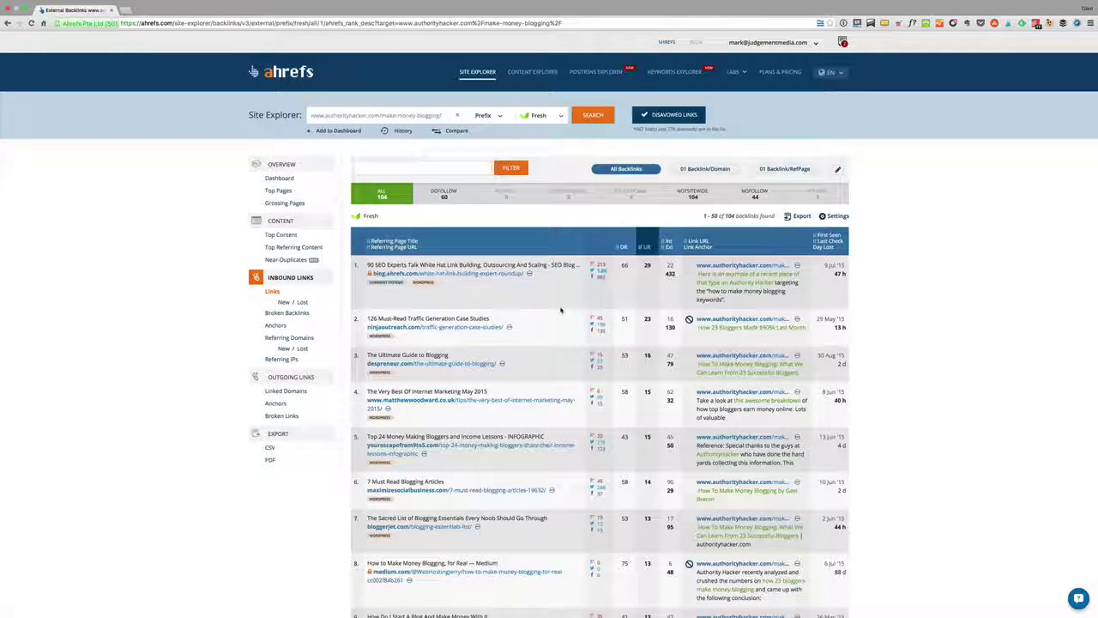
Open the linking blog.ahrefs.com white hat link building roundup and look through its expert list and first answer
{"action": "left_click", "coordinate": [447, 273]}
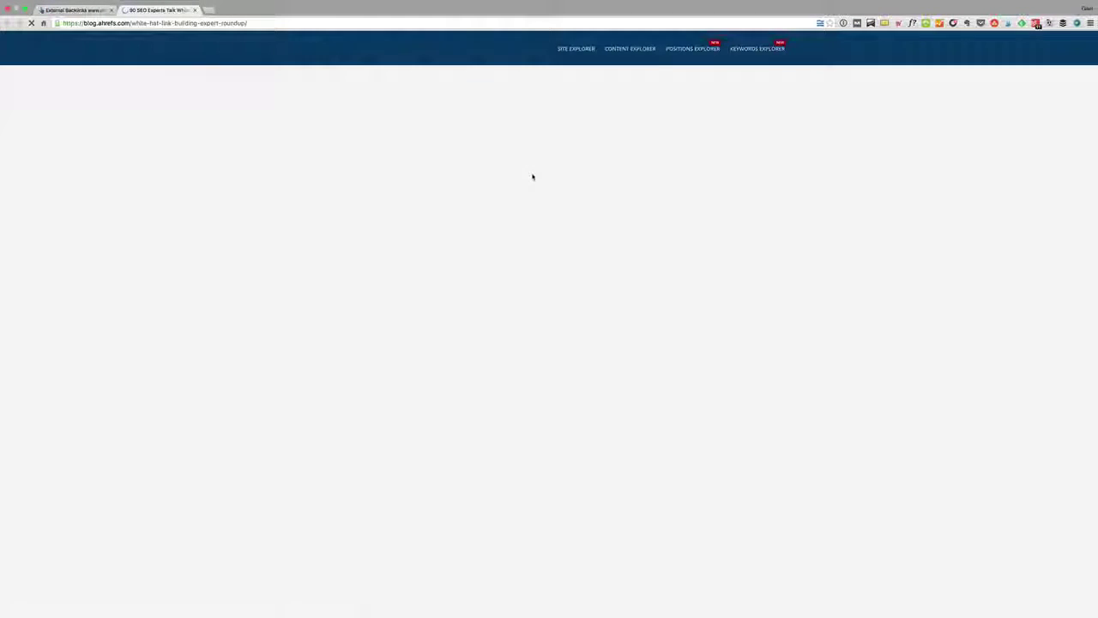
{"action": "scroll", "coordinate": [538, 183], "scroll_direction": "down", "scroll_amount": 10}
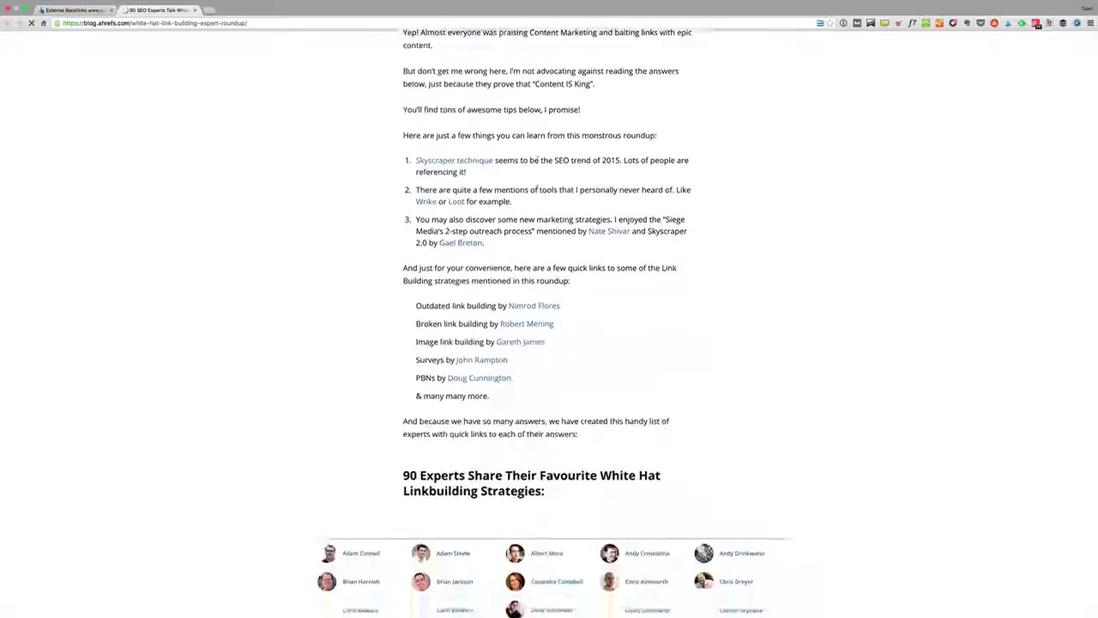
{"action": "scroll", "coordinate": [538, 183], "scroll_direction": "down", "scroll_amount": 10}
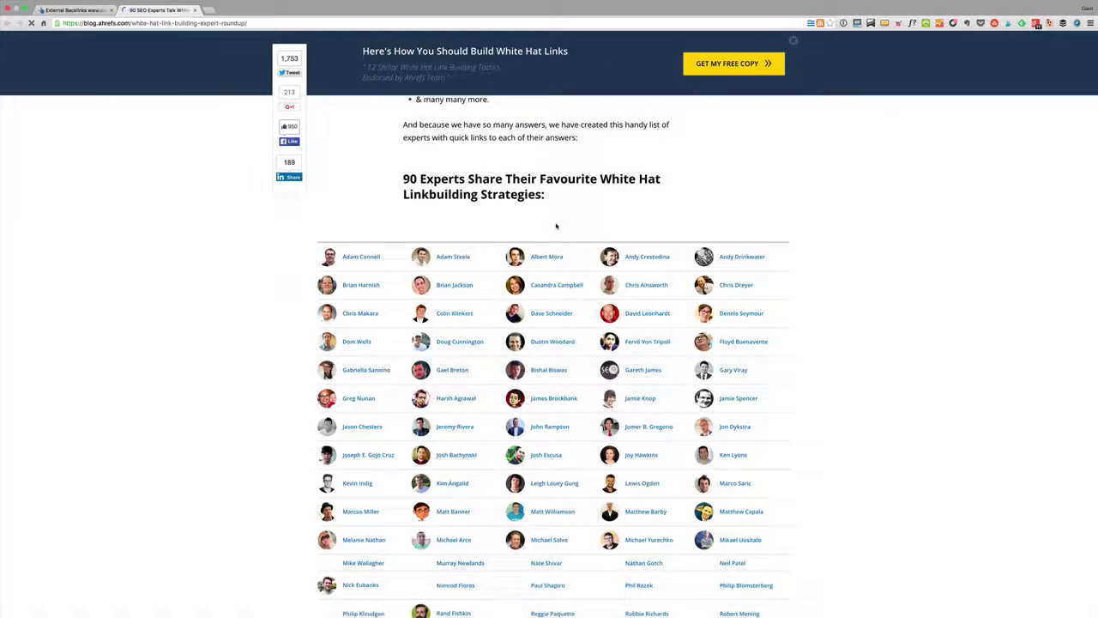
{"action": "scroll", "coordinate": [557, 225], "scroll_direction": "down", "scroll_amount": 4}
{"action": "scroll", "coordinate": [557, 224], "scroll_direction": "down", "scroll_amount": 5}
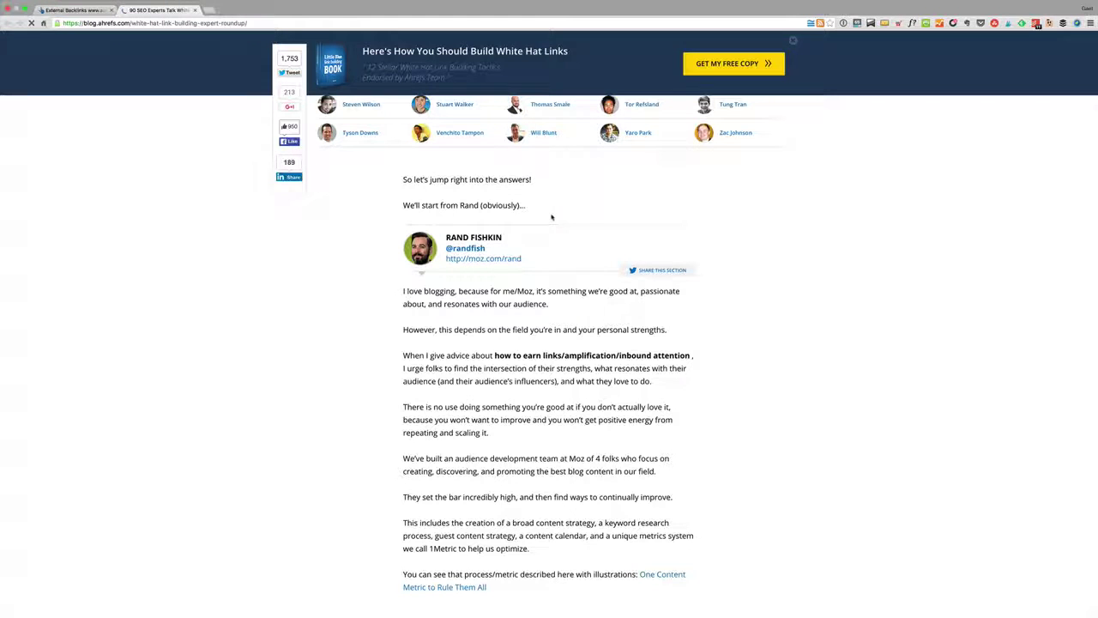
Return to the Ahrefs browser tab and search Content Explorer for authorityhacker.com
{"action": "left_click", "coordinate": [53, 11]}
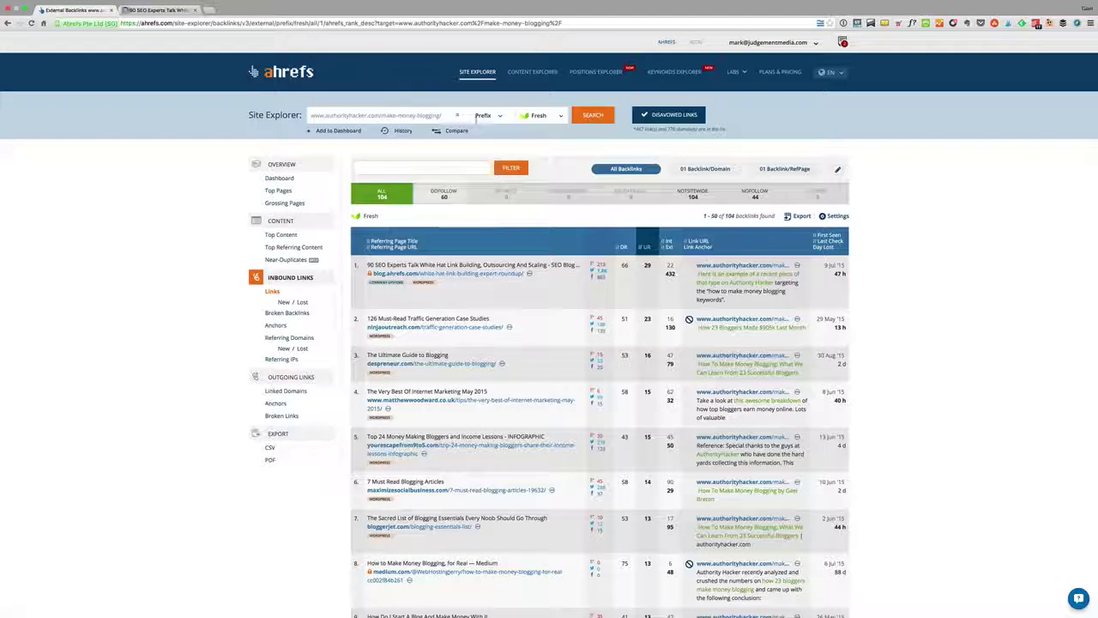
{"action": "left_click", "coordinate": [596, 71]}
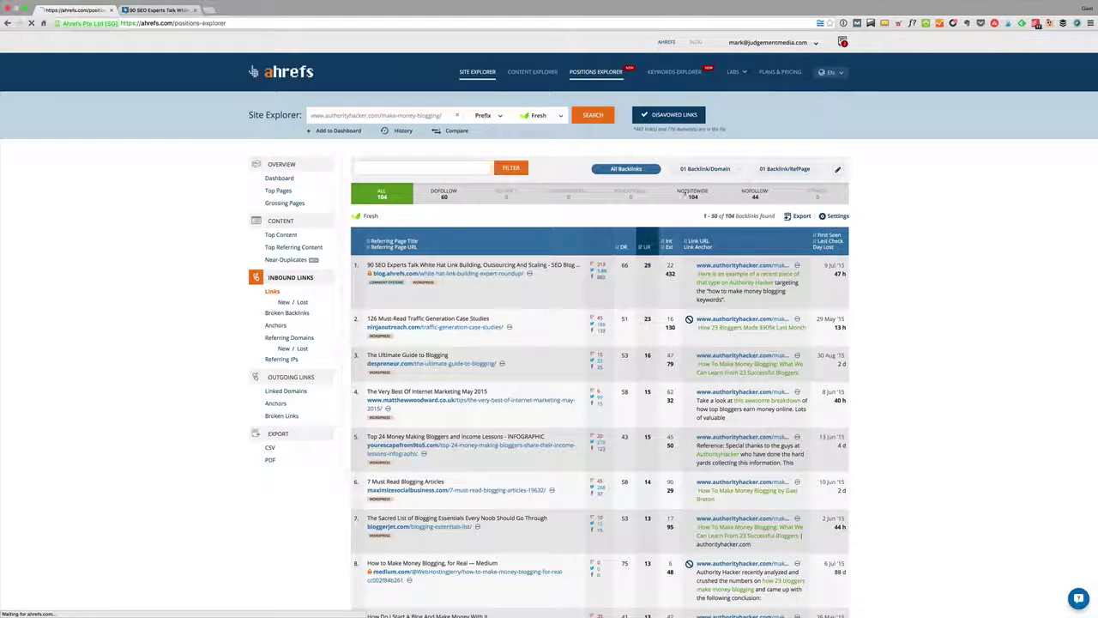
{"action": "left_click", "coordinate": [531, 72]}
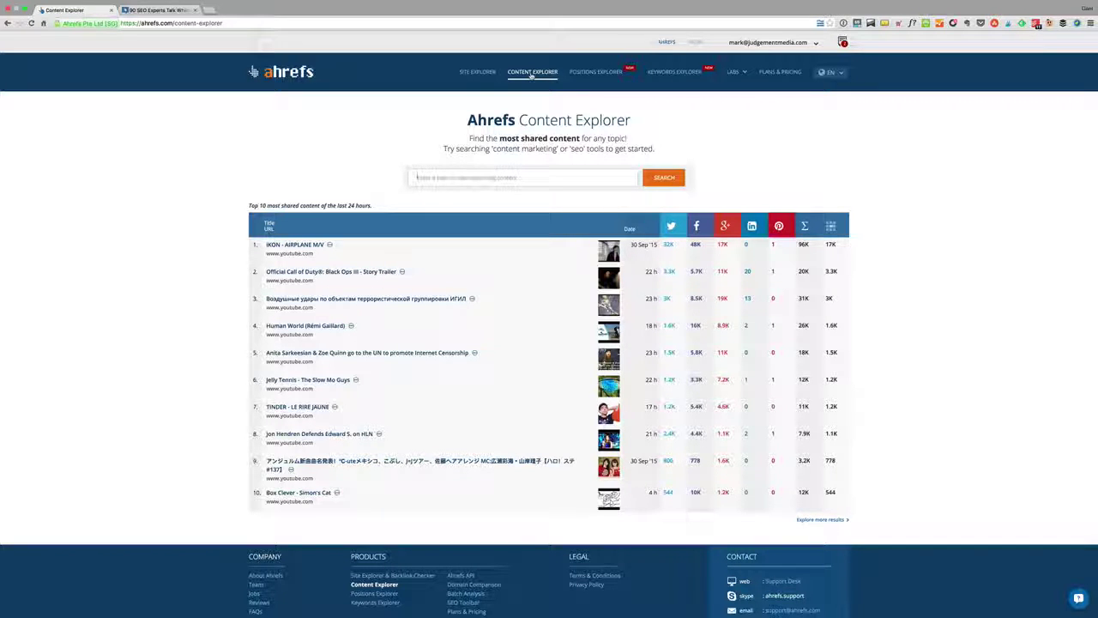
{"action": "type", "text": "a"}
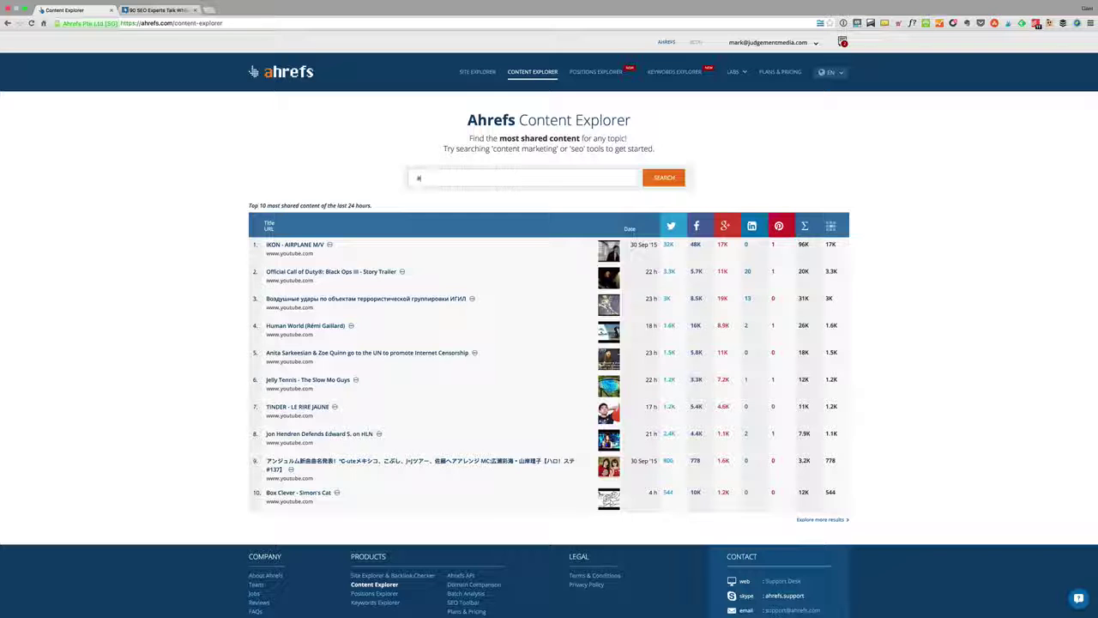
{"action": "type", "text": "uthorityhacker.com"}
{"action": "key", "text": "Return"}
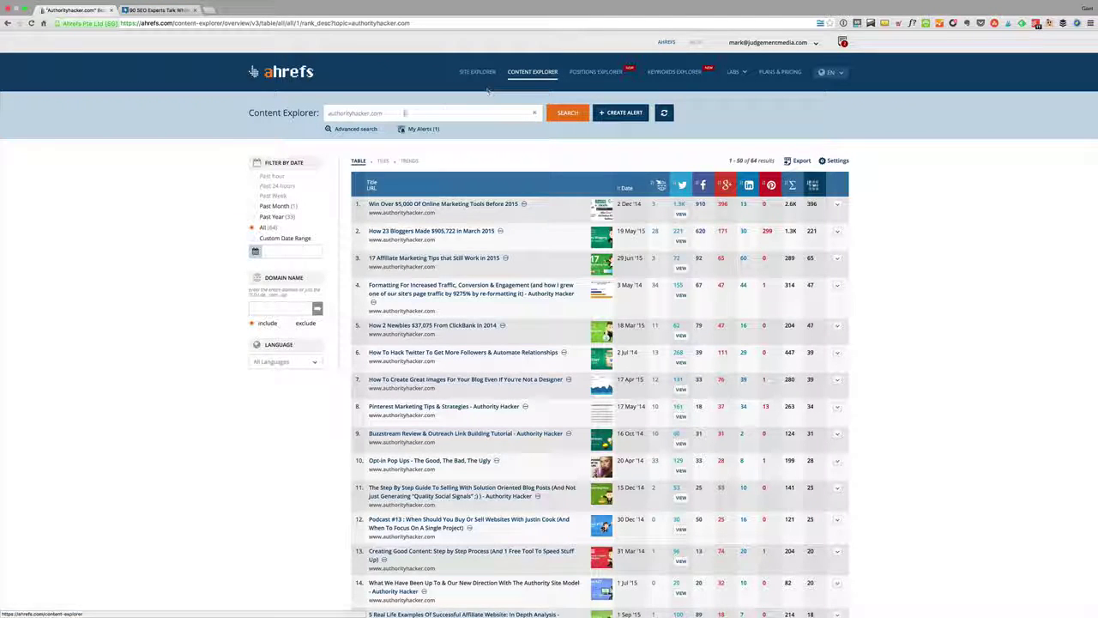
Search Content Explorer for juicing and highlight the share figures of the listed articles
{"action": "triple_click", "coordinate": [400, 118]}
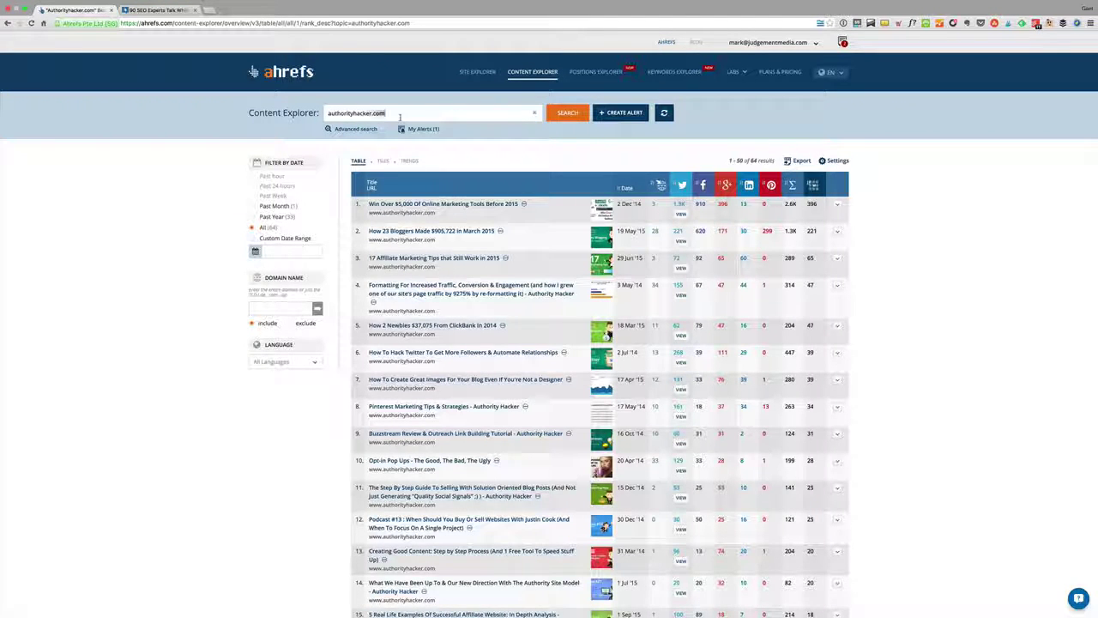
{"action": "type", "text": "juicing"}
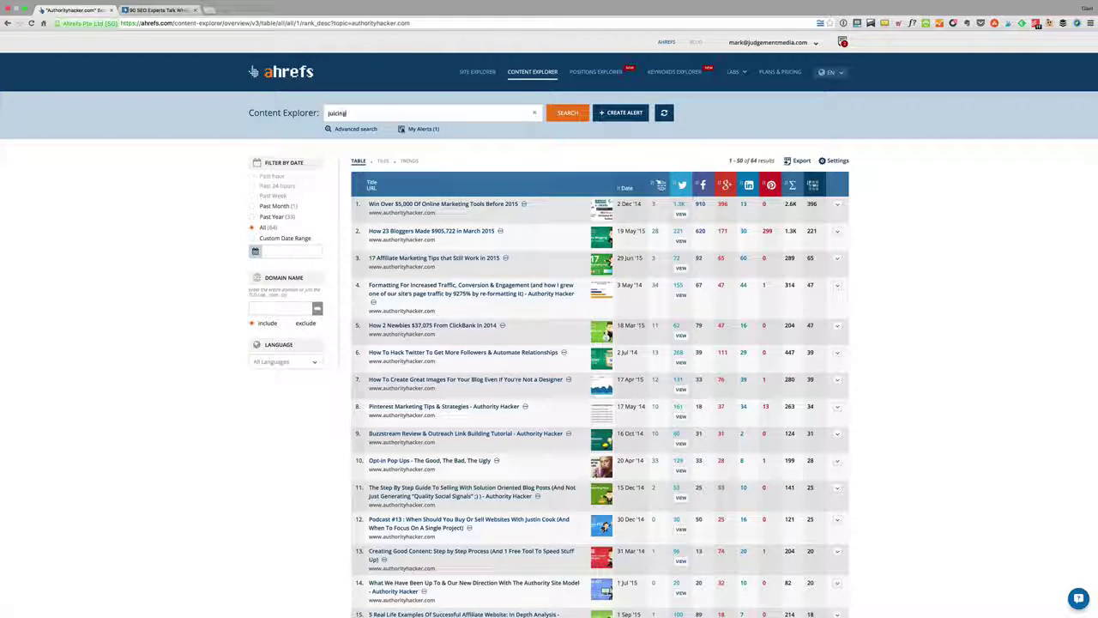
{"action": "key", "text": "Return"}
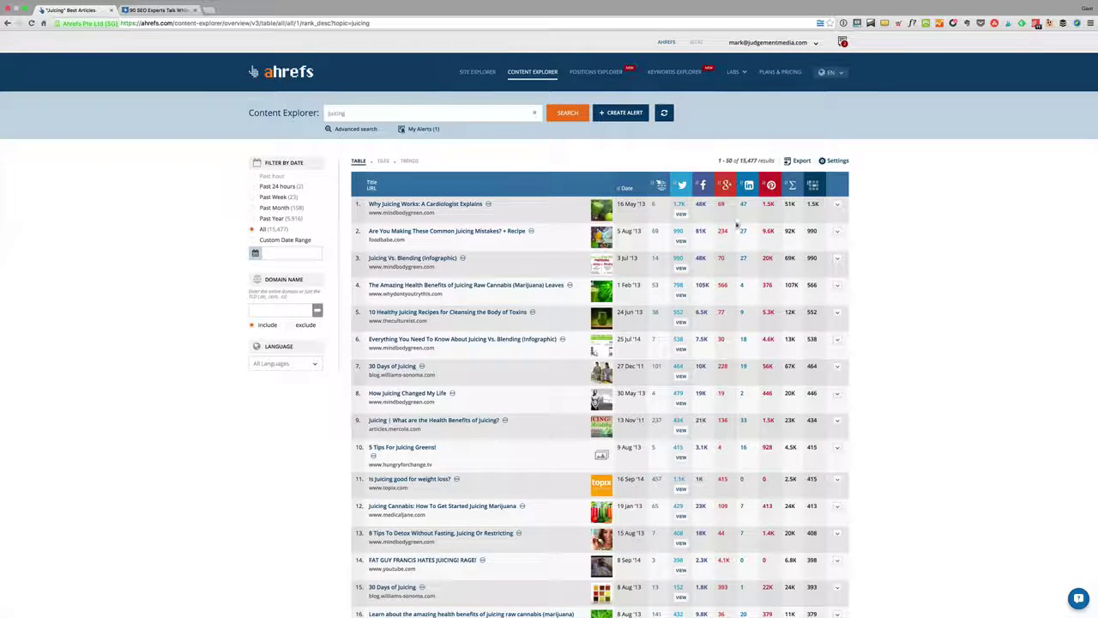
{"action": "left_click_drag", "start_coordinate": [791, 215], "coordinate": [729, 567]}
{"action": "scroll", "coordinate": [720, 428], "scroll_direction": "down", "scroll_amount": 1}
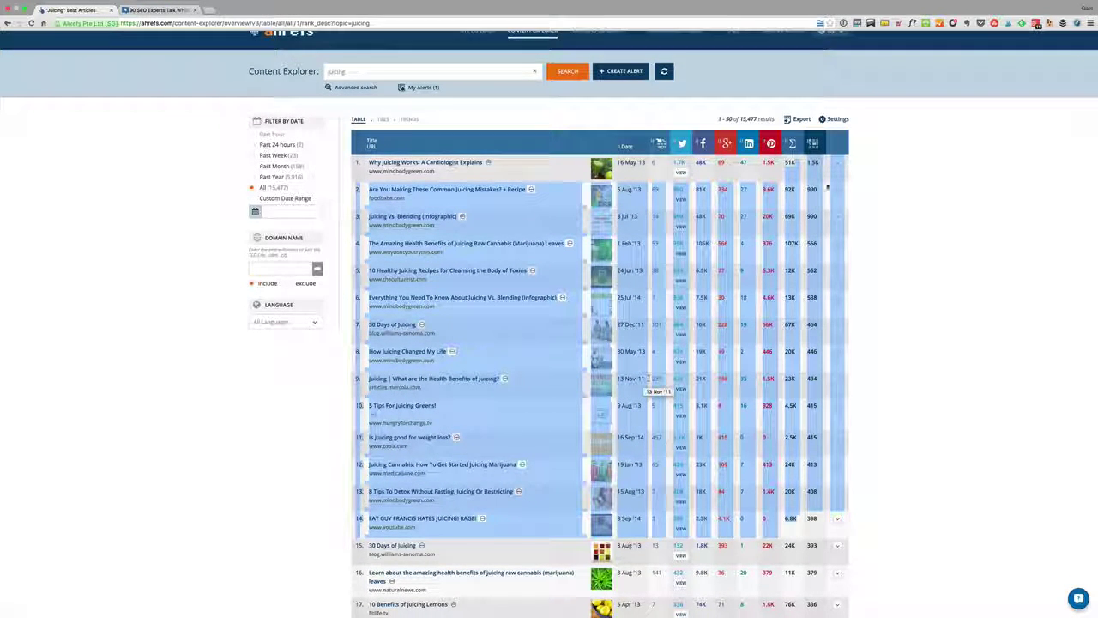
Expand the details of the article "Why Juicing Works: A Cardiologist Explains" and show its backlinks
{"action": "left_click", "coordinate": [838, 163]}
{"action": "left_click", "coordinate": [915, 264]}
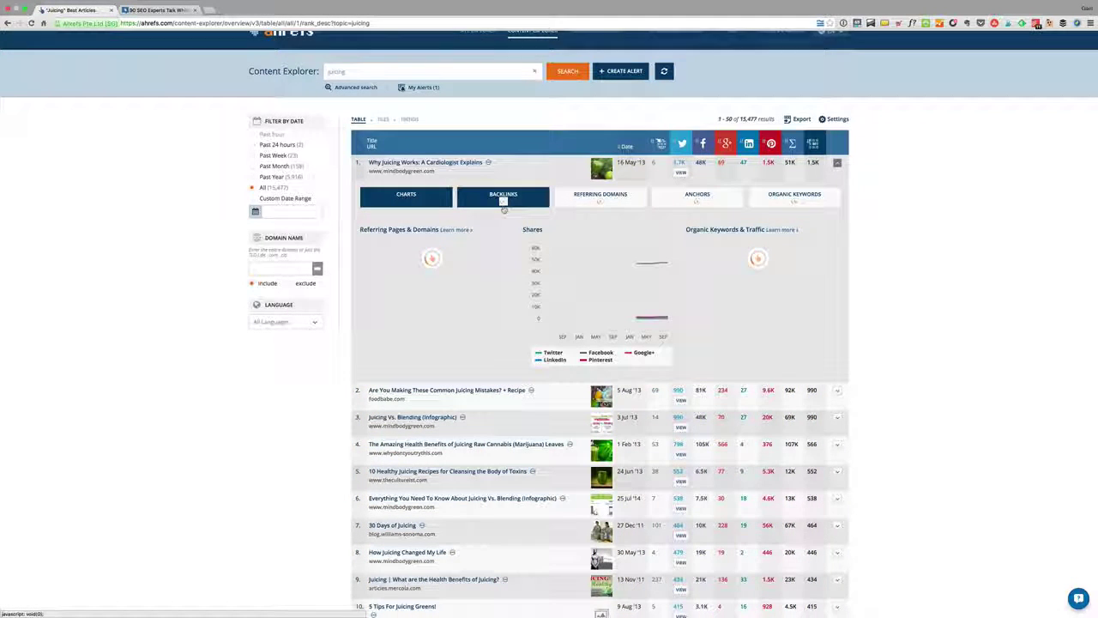
{"action": "left_click", "coordinate": [504, 199]}
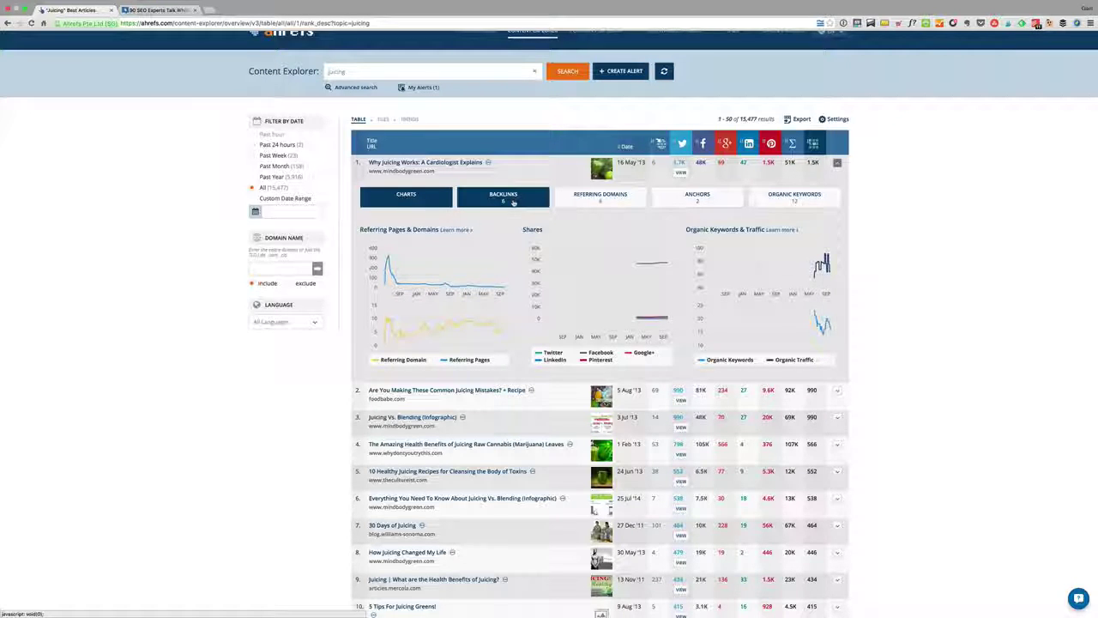
{"action": "left_click", "coordinate": [513, 201]}
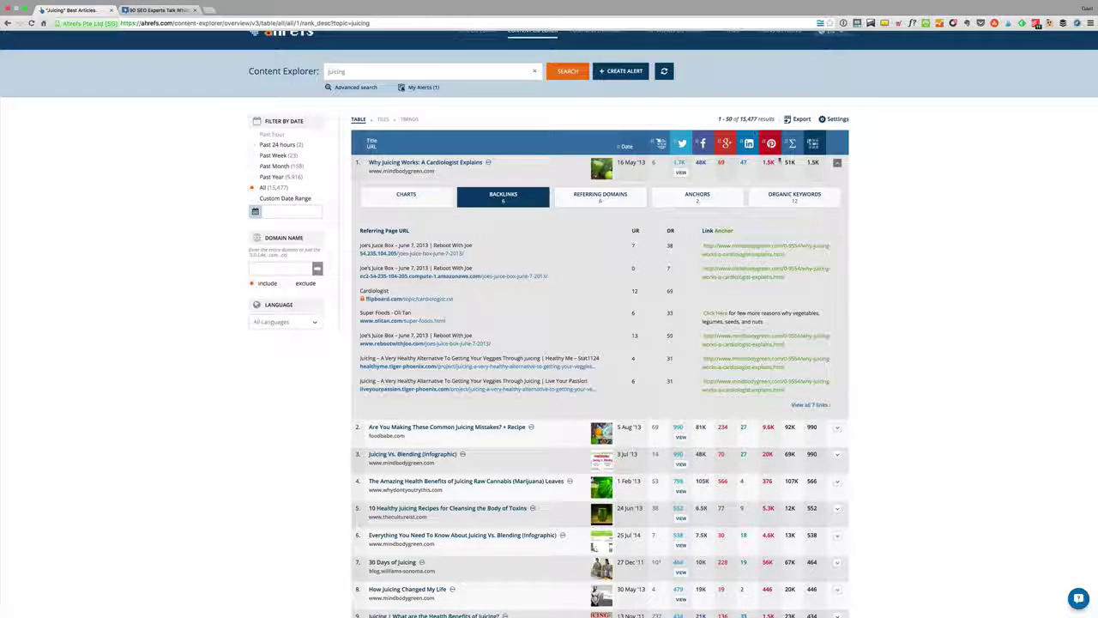
{"action": "scroll", "coordinate": [771, 171], "scroll_direction": "up", "scroll_amount": 1}
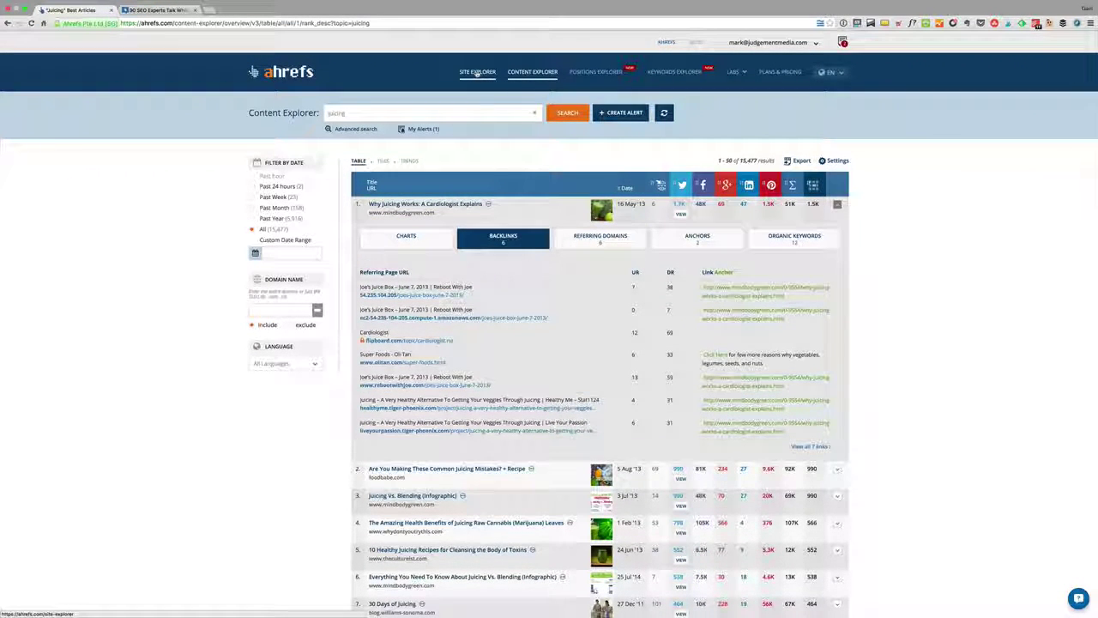
{"action": "left_click", "coordinate": [478, 73]}
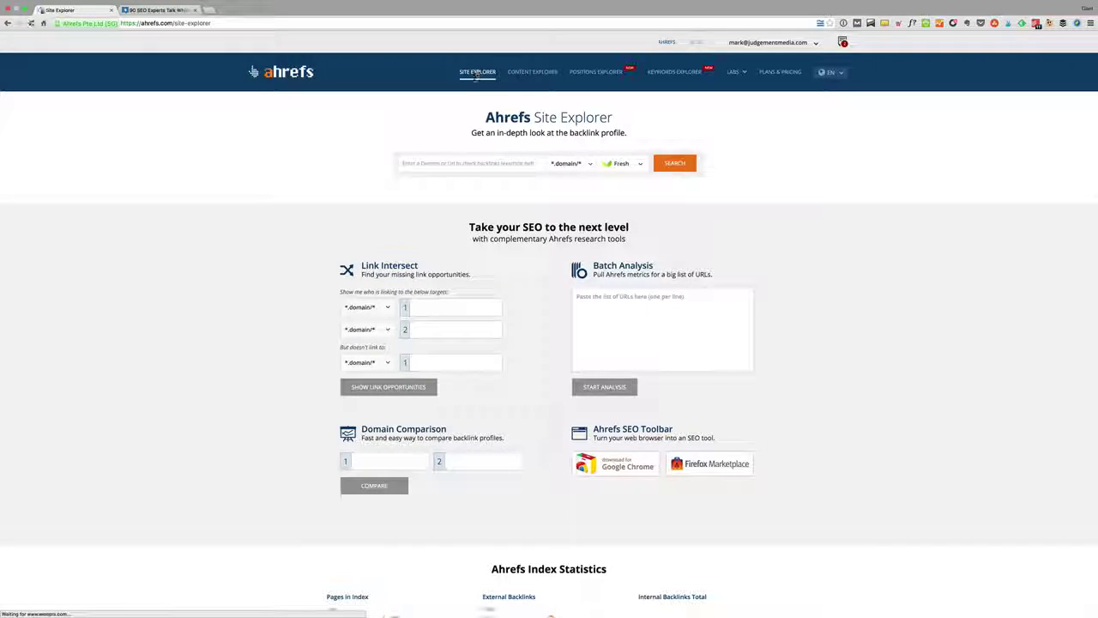
{"action": "left_click", "coordinate": [444, 168]}
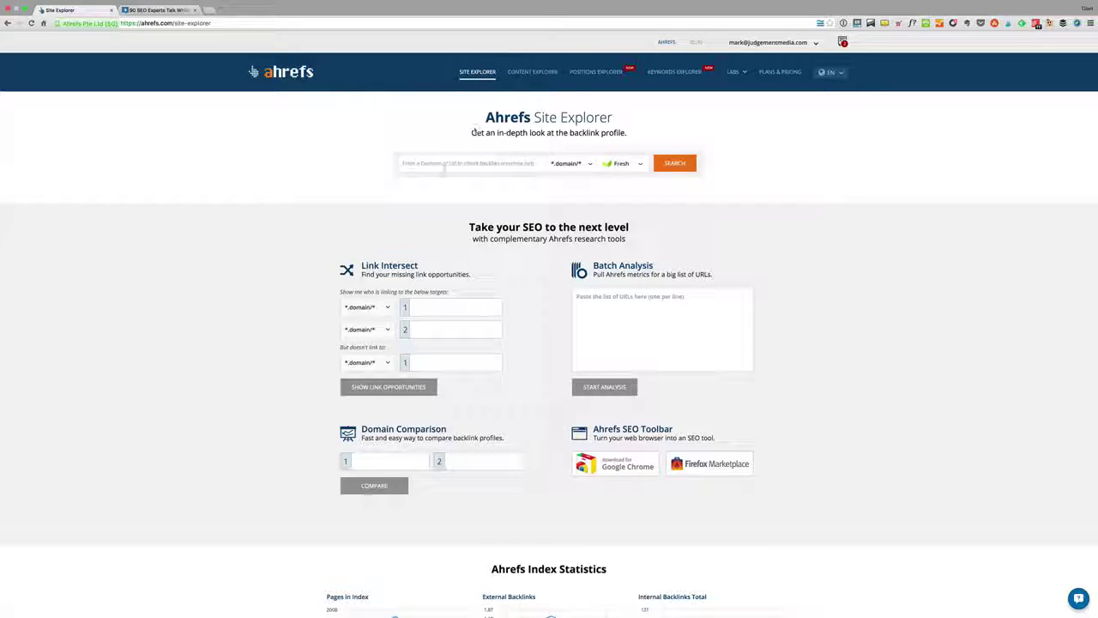
{"action": "left_click", "coordinate": [444, 170]}
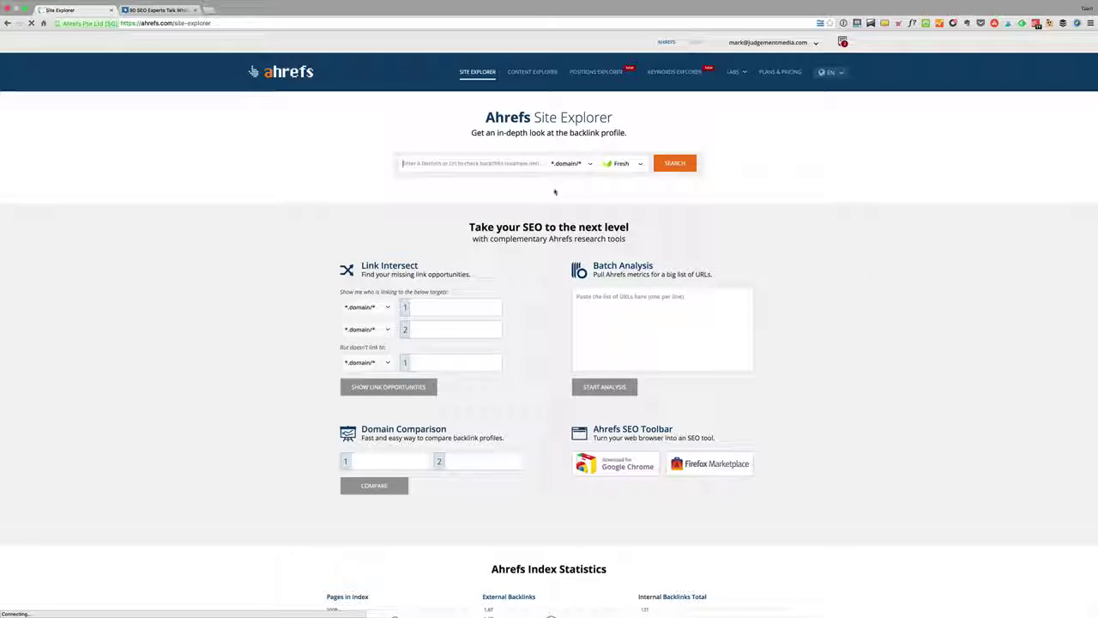
{"action": "left_click", "coordinate": [298, 71]}
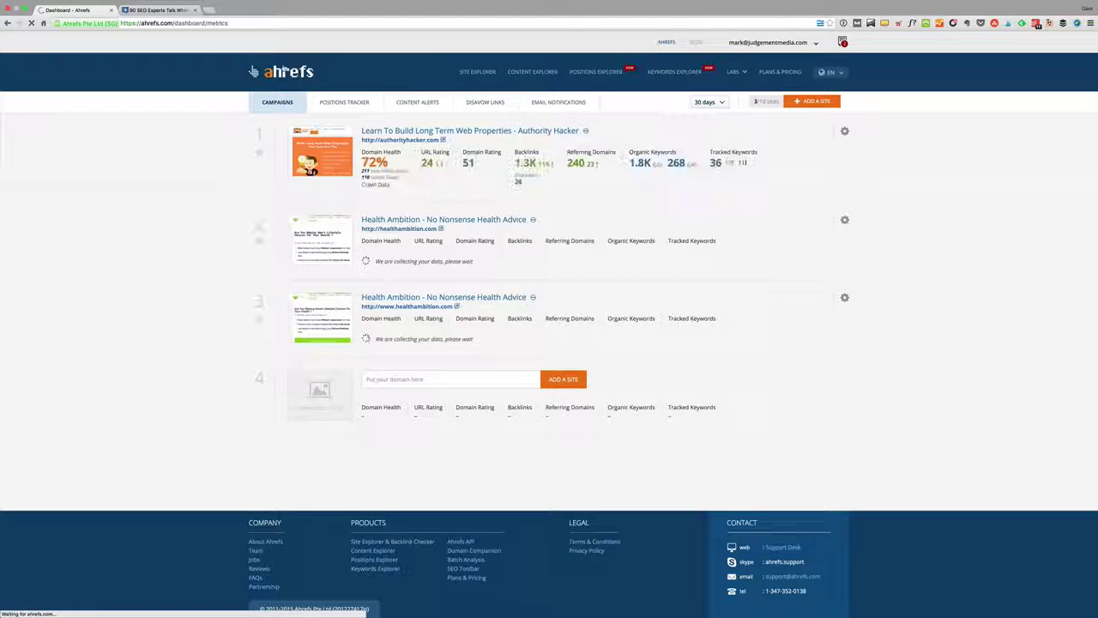
{"action": "left_click", "coordinate": [410, 222]}
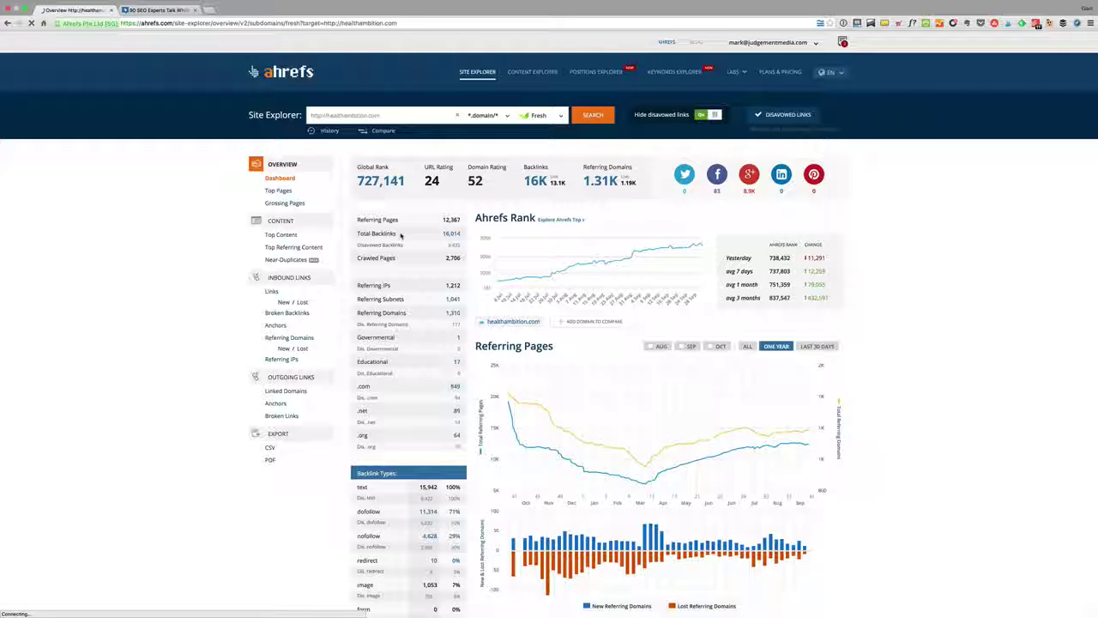
{"action": "scroll", "coordinate": [400, 235], "scroll_direction": "down", "scroll_amount": 2}
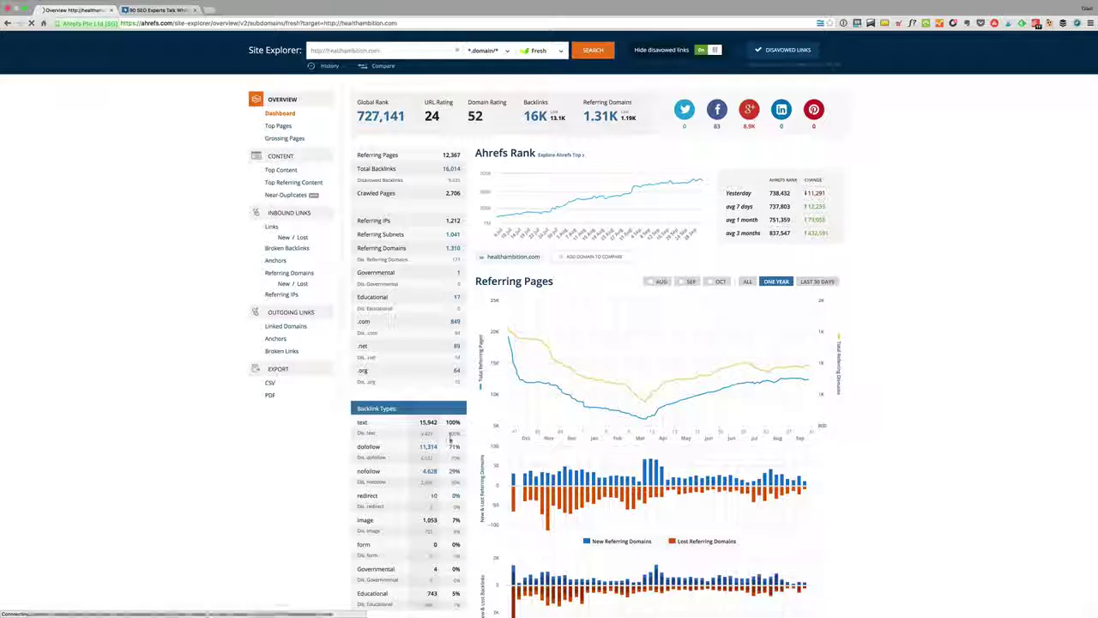
{"action": "left_click_drag", "start_coordinate": [439, 420], "coordinate": [359, 424]}
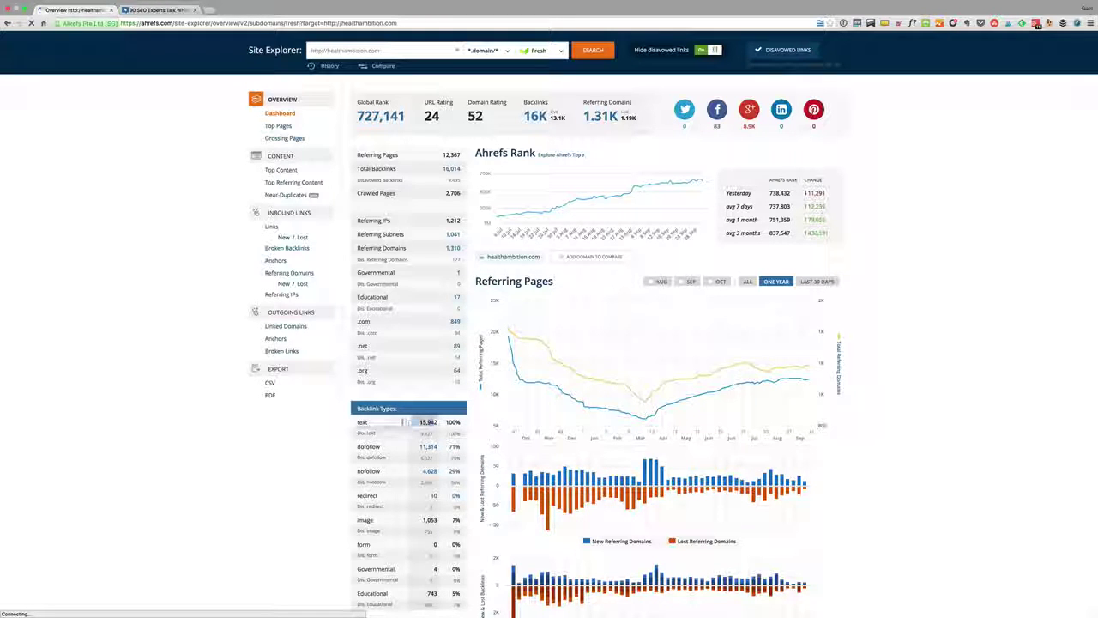
{"action": "double_click", "coordinate": [427, 433]}
{"action": "triple_click", "coordinate": [427, 434]}
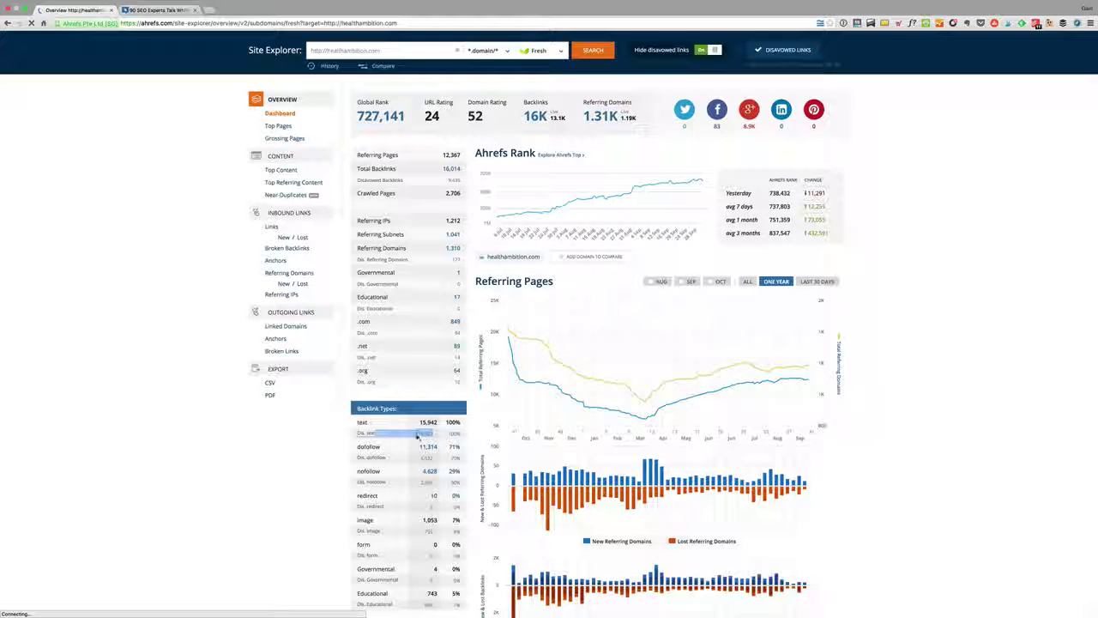
{"action": "scroll", "coordinate": [427, 433], "scroll_direction": "down", "scroll_amount": 2}
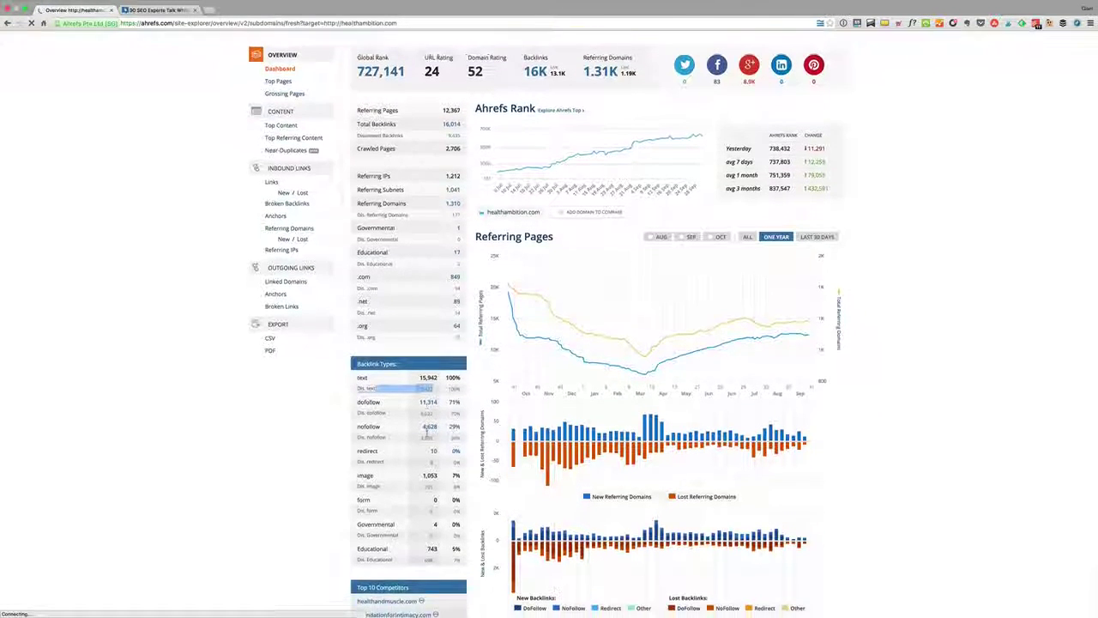
{"action": "scroll", "coordinate": [424, 455], "scroll_direction": "up", "scroll_amount": 3}
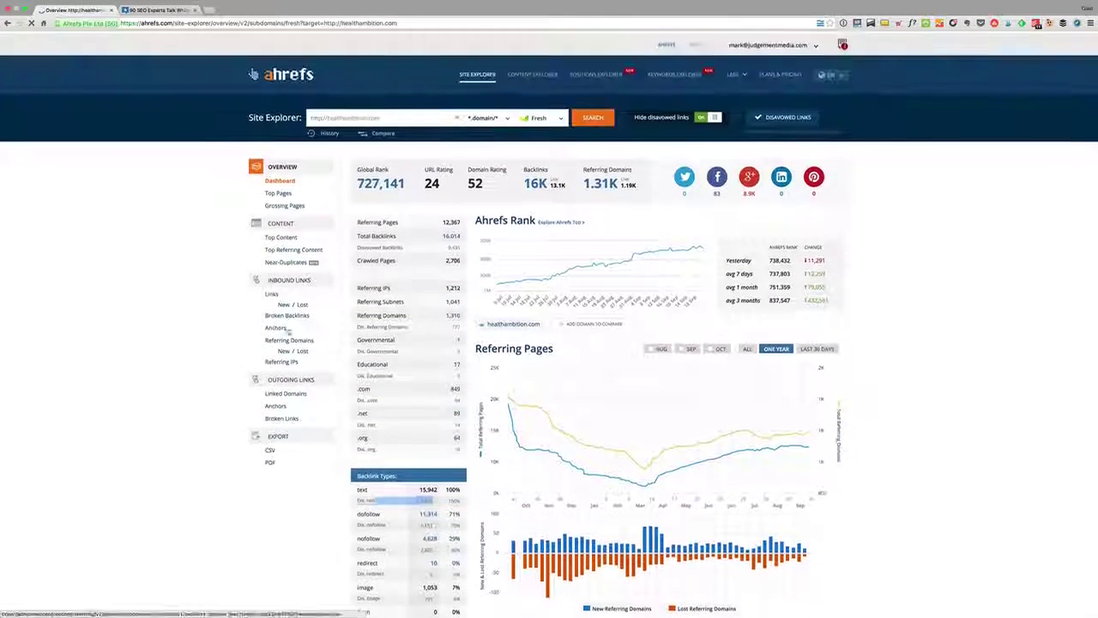
Open healthambition.com's inbound Links report, turn off hiding of disavowed links and look through the backlinks
{"action": "left_click", "coordinate": [272, 291]}
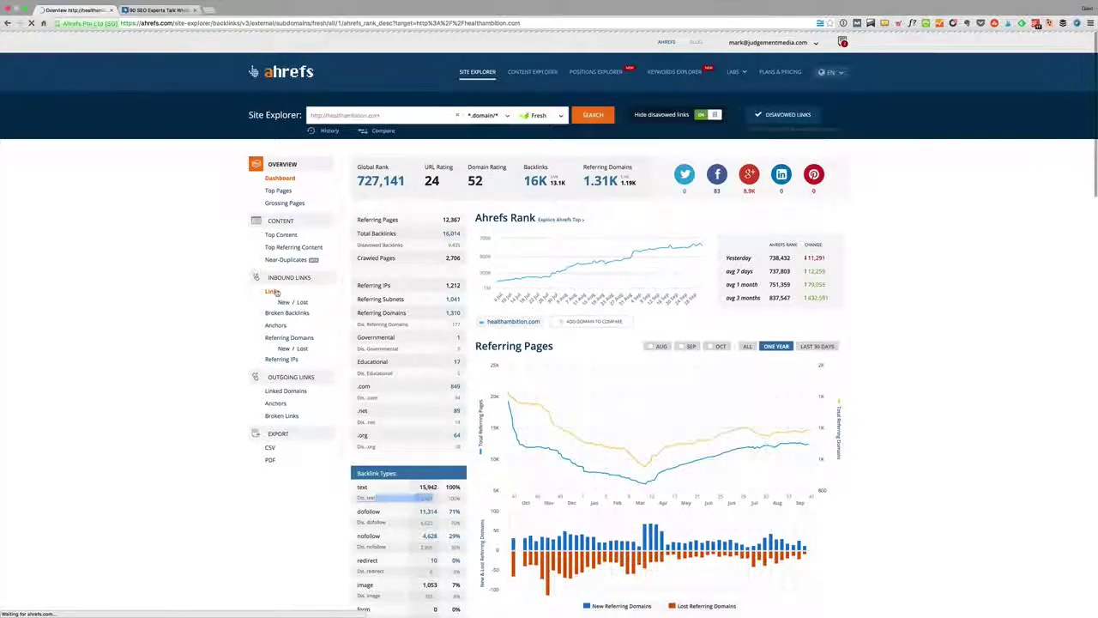
{"action": "scroll", "coordinate": [541, 171], "scroll_direction": "down", "scroll_amount": 1}
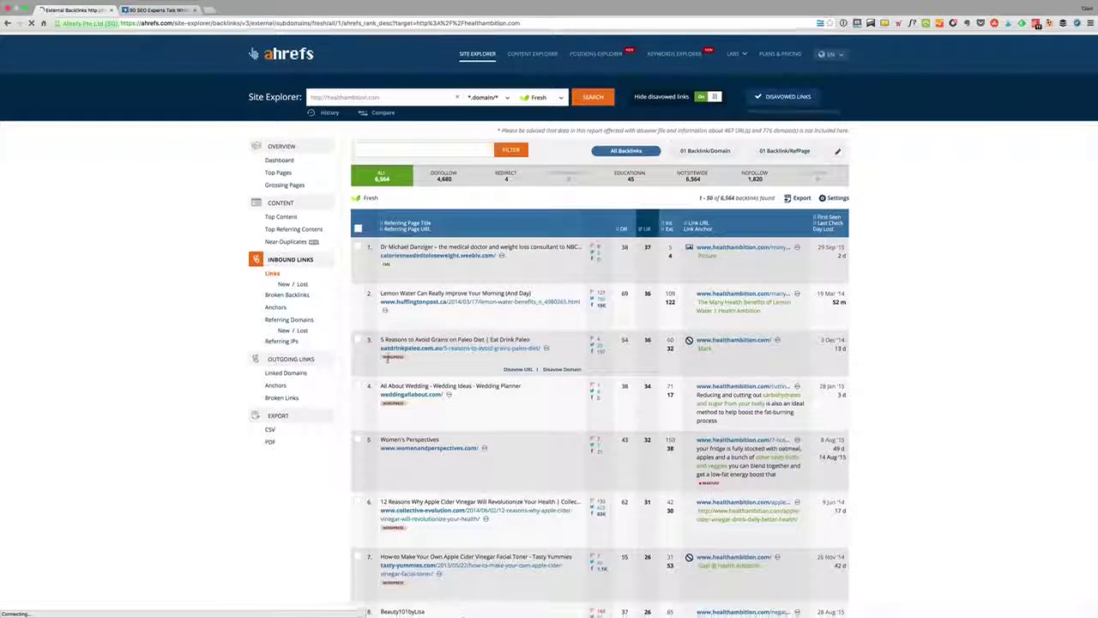
{"action": "left_click", "coordinate": [715, 97]}
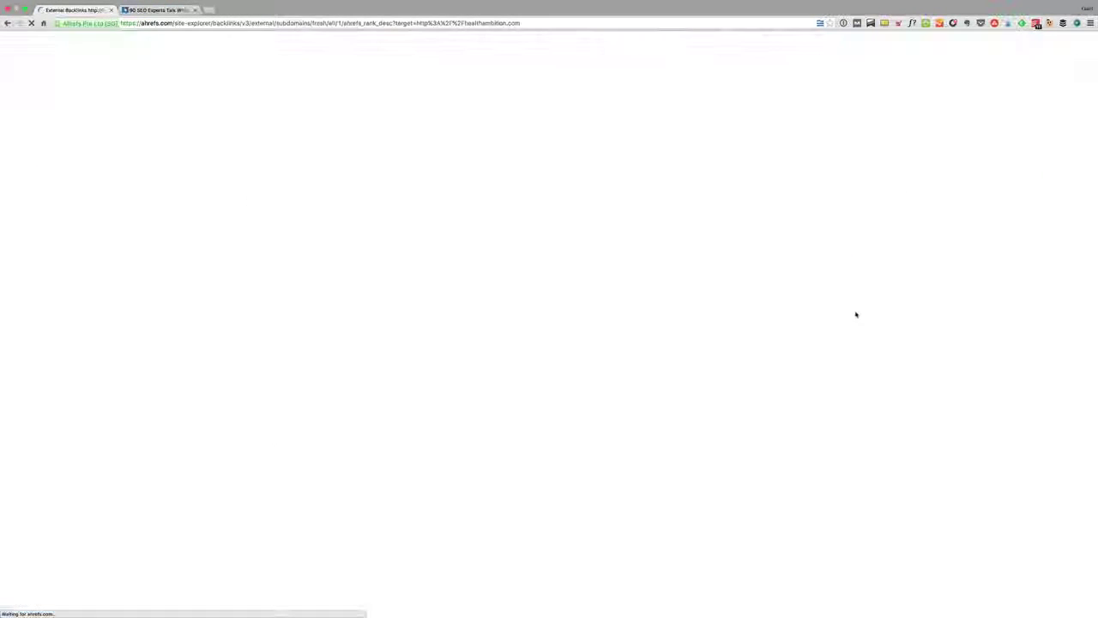
{"action": "scroll", "coordinate": [848, 316], "scroll_direction": "down", "scroll_amount": 1}
{"action": "scroll", "coordinate": [848, 316], "scroll_direction": "down", "scroll_amount": 5}
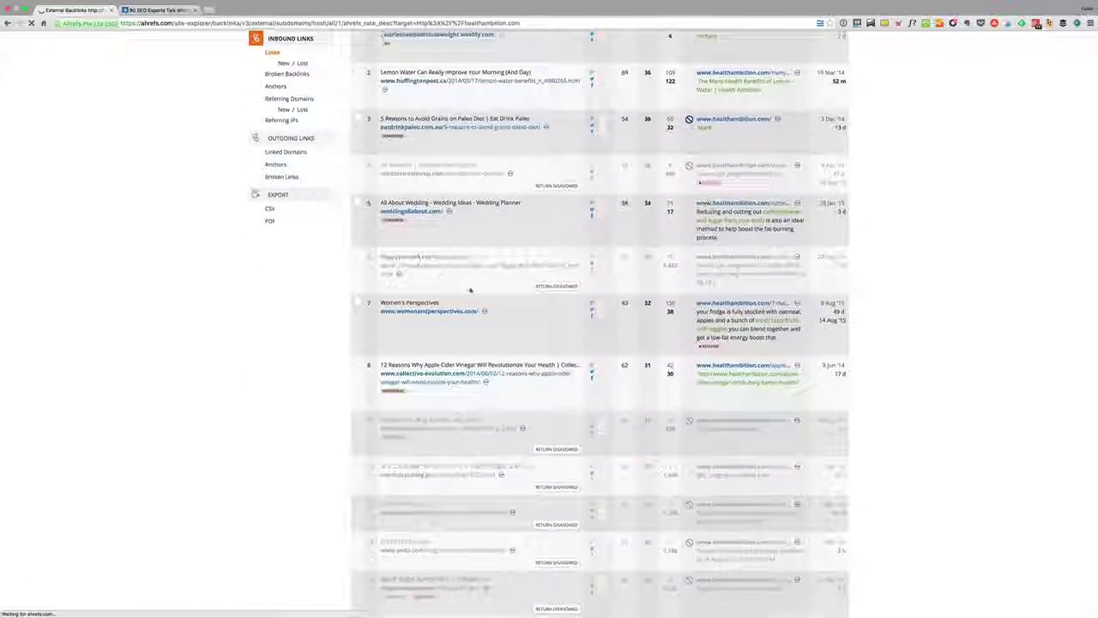
{"action": "mouse_move", "coordinate": [523, 224]}
{"action": "scroll", "coordinate": [533, 224], "scroll_direction": "down", "scroll_amount": 15}
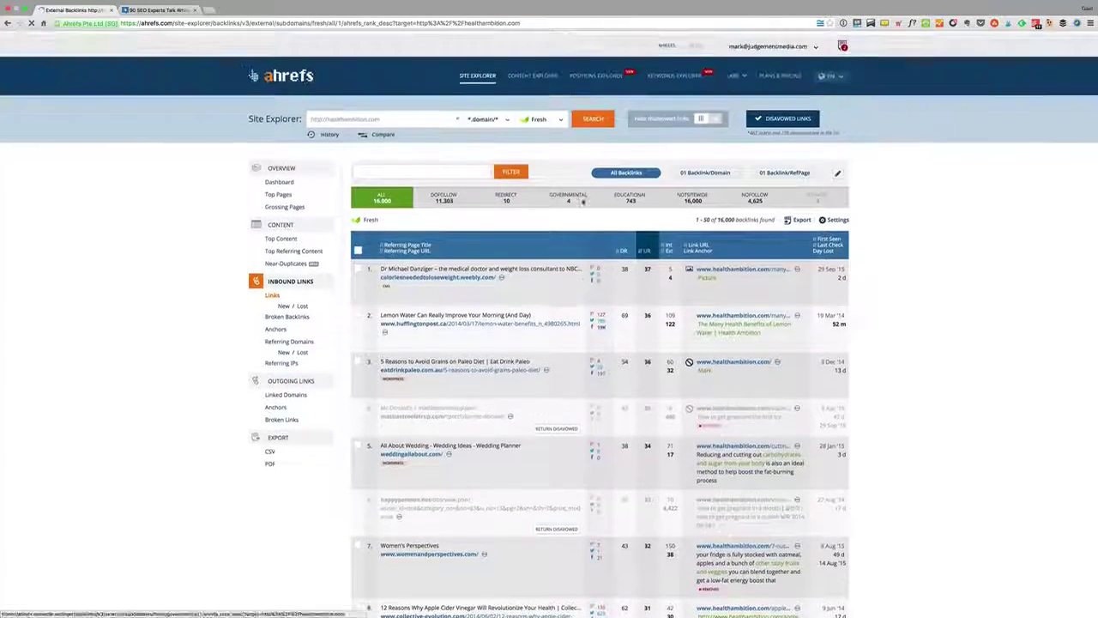
Hide the disavowed links in the backlinks report again, and switch the hiding back off
{"action": "left_click", "coordinate": [713, 117]}
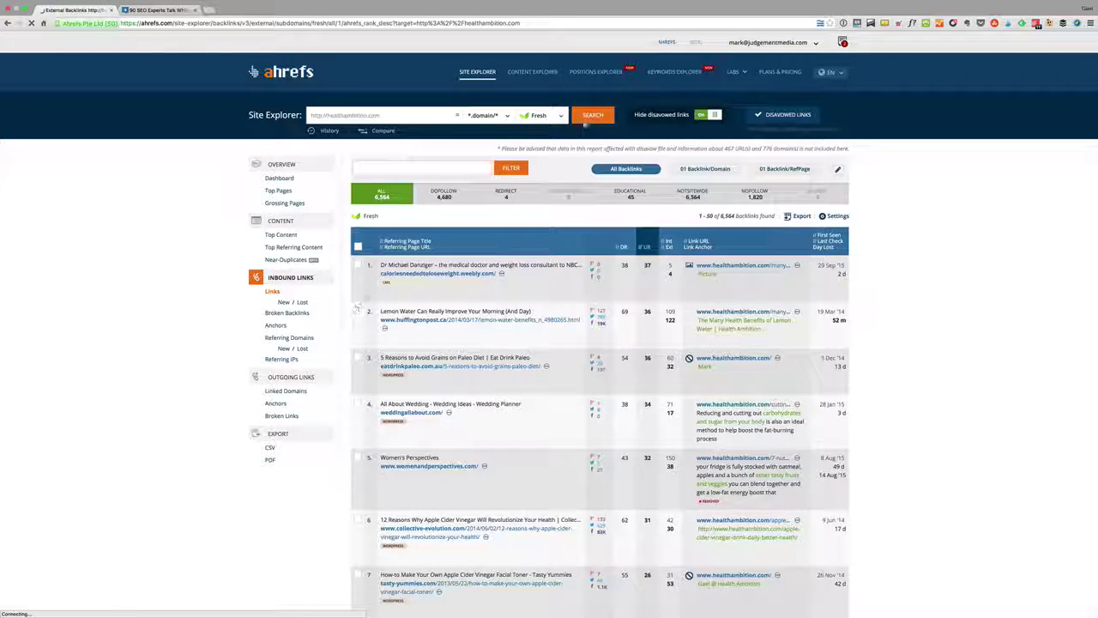
{"action": "left_click", "coordinate": [710, 115]}
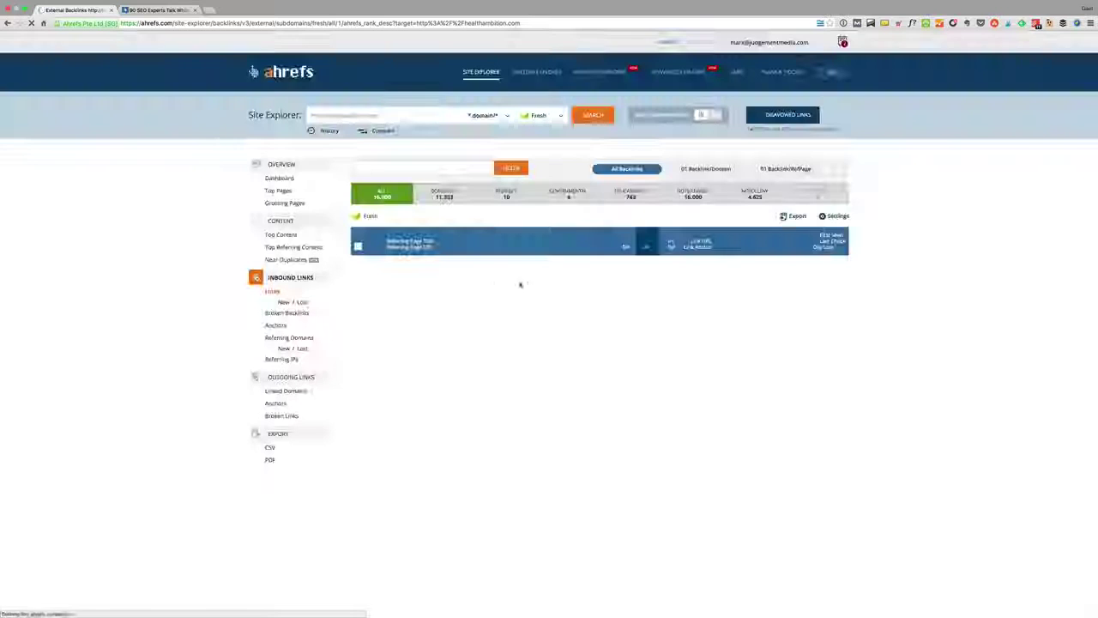
Return the disavowed Mc Donald's backlink in row 4 to the active links, and disavow its URL again
{"action": "scroll", "coordinate": [478, 299], "scroll_direction": "down", "scroll_amount": 1}
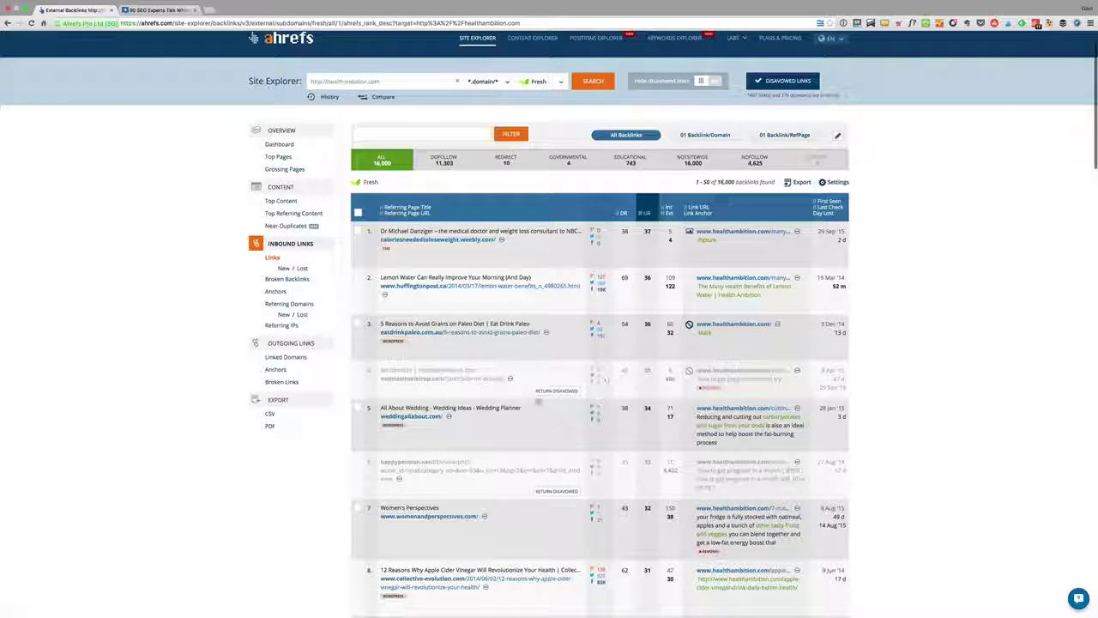
{"action": "left_click", "coordinate": [557, 391]}
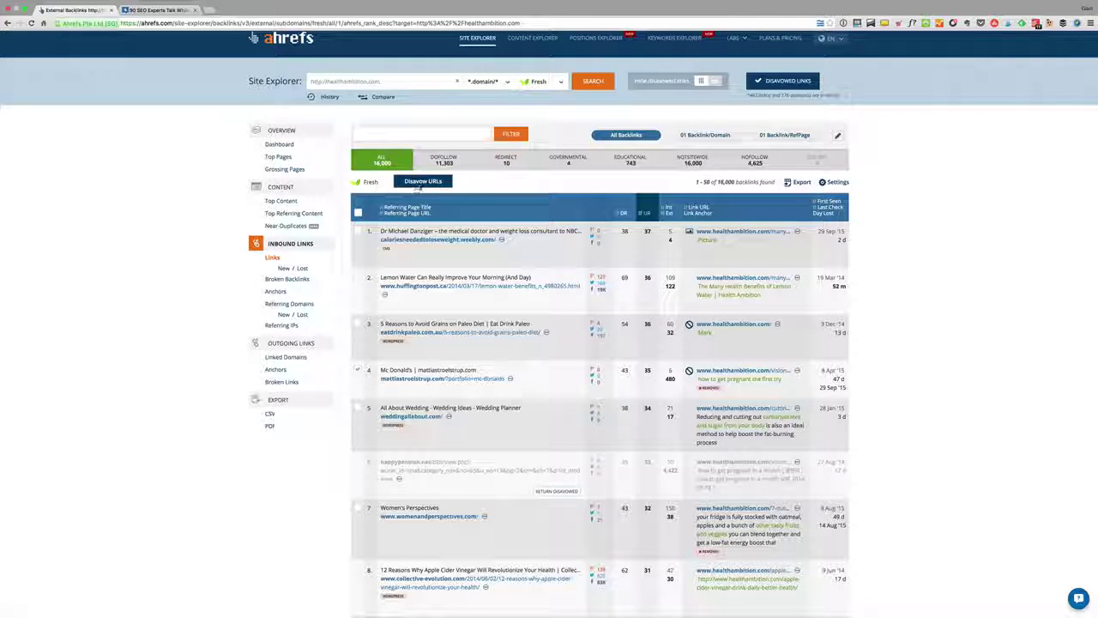
{"action": "left_click", "coordinate": [427, 182]}
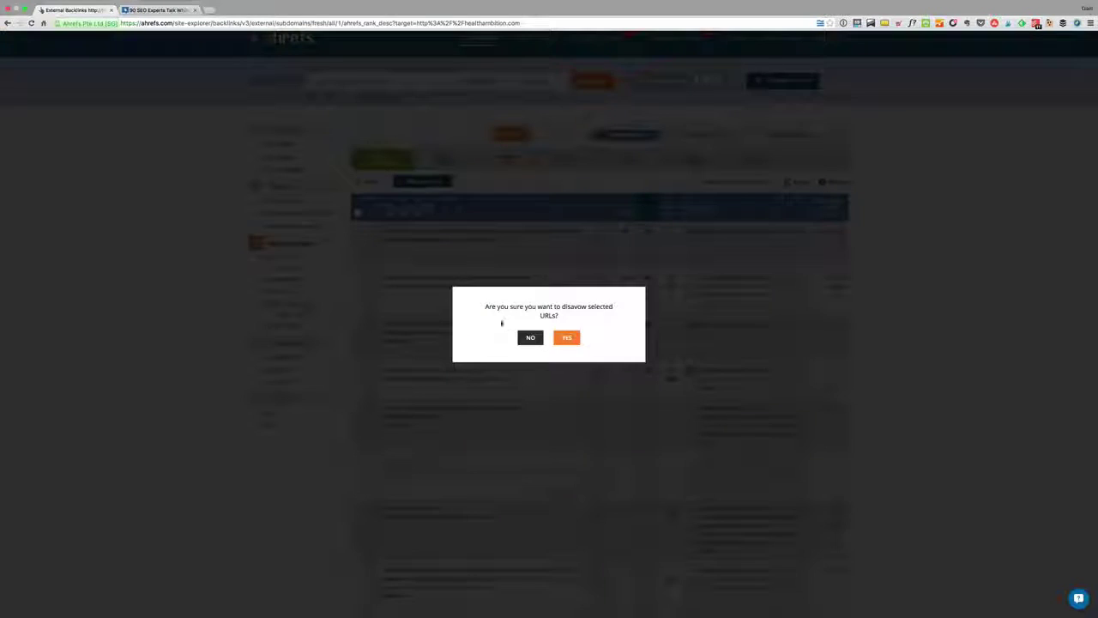
{"action": "left_click", "coordinate": [570, 339]}
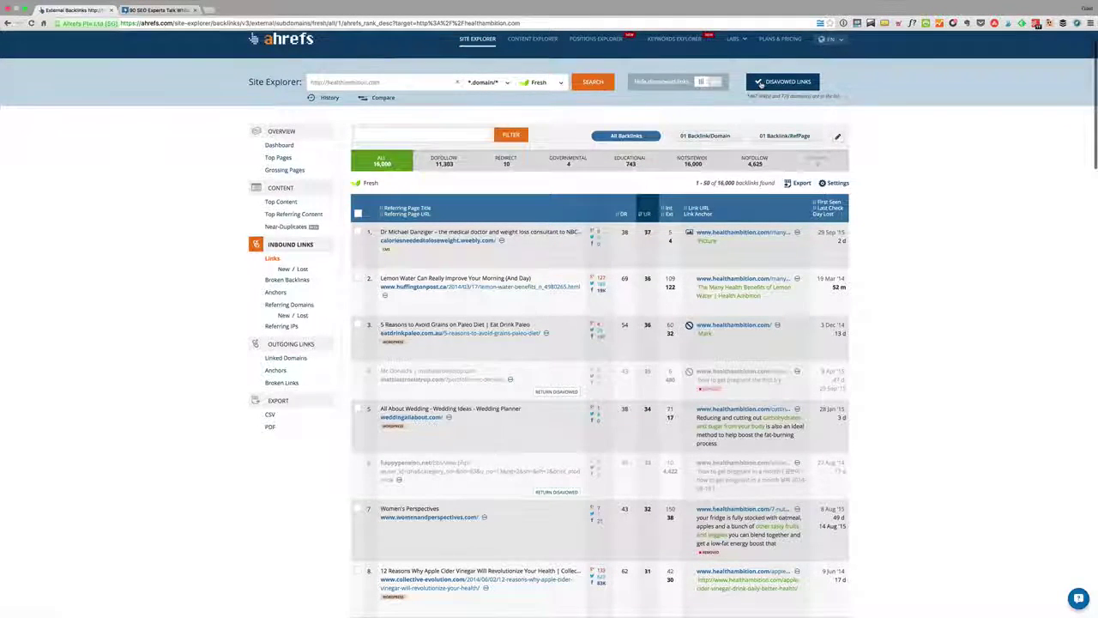
Download the disavowed links list and examine the URLs and domains in the text file in an enlarged TextEdit window
{"action": "left_click", "coordinate": [762, 83]}
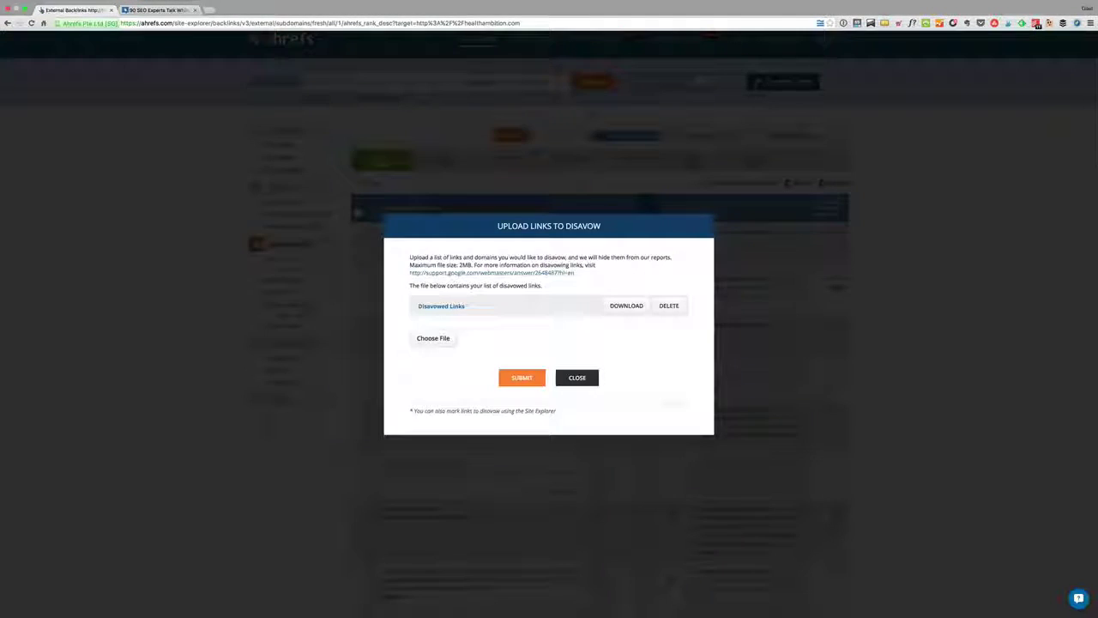
{"action": "left_click", "coordinate": [627, 306]}
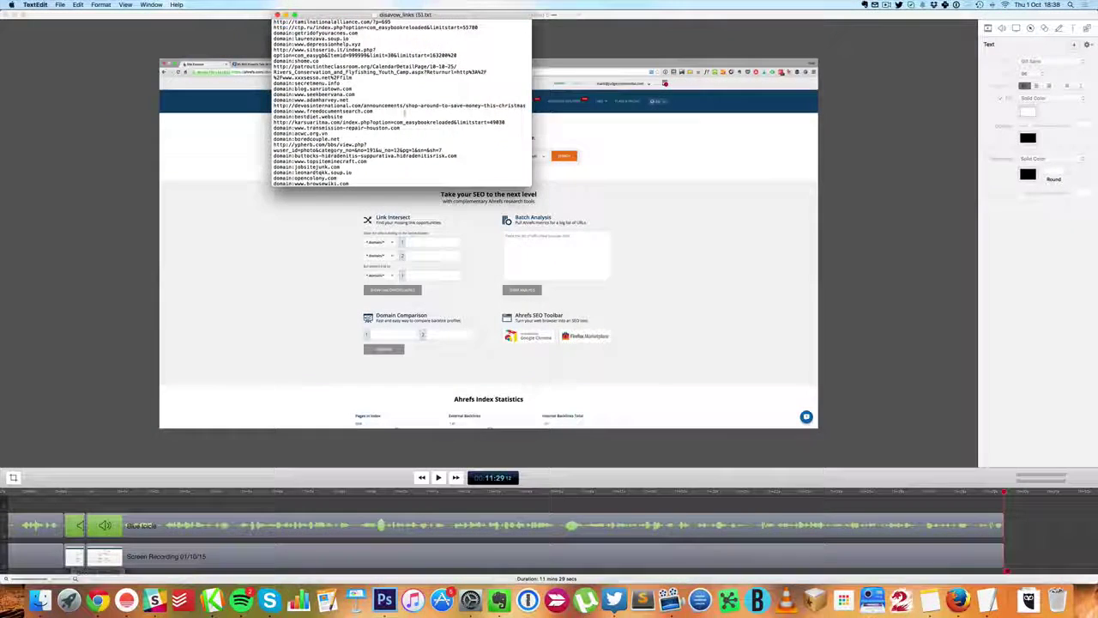
{"action": "left_click_drag", "start_coordinate": [531, 185], "coordinate": [725, 498]}
{"action": "scroll", "coordinate": [464, 236], "scroll_direction": "down", "scroll_amount": 15}
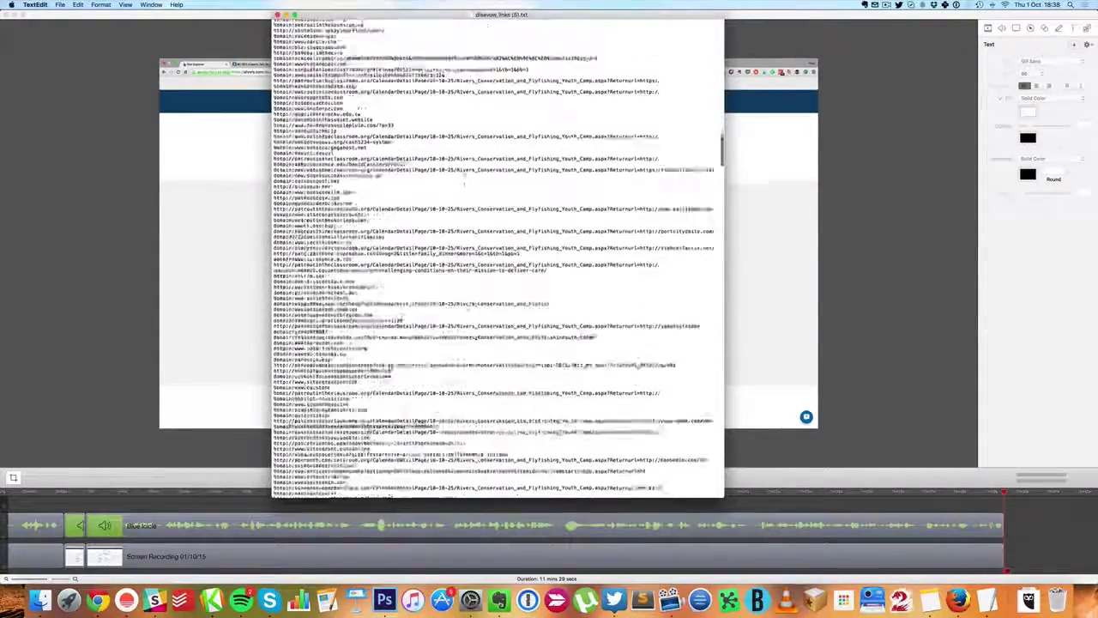
{"action": "scroll", "coordinate": [464, 236], "scroll_direction": "down", "scroll_amount": 10}
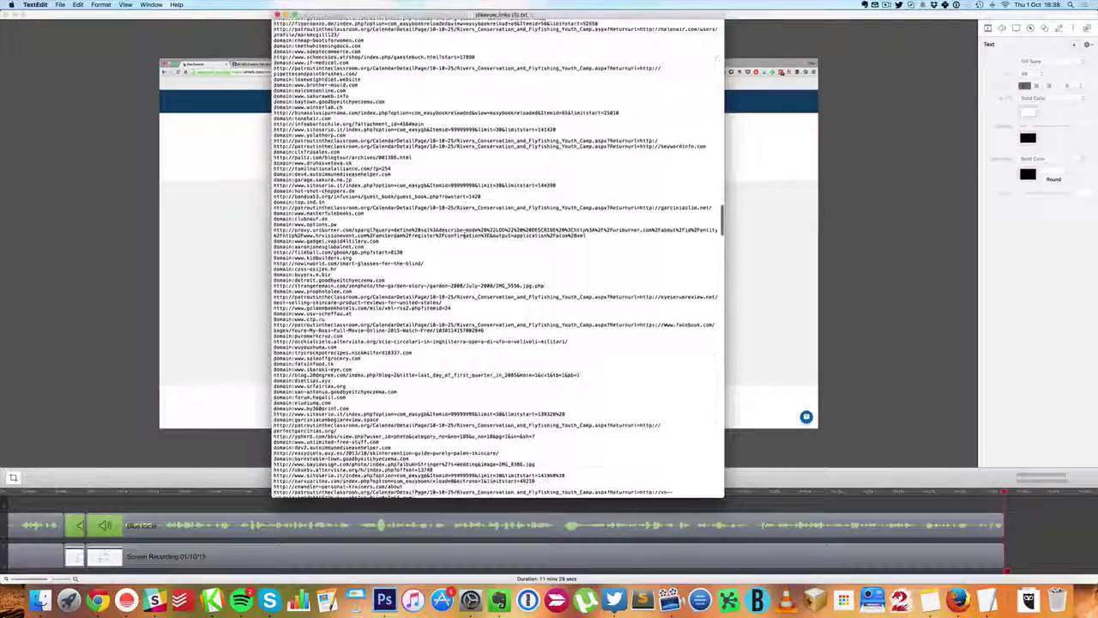
{"action": "scroll", "coordinate": [464, 235], "scroll_direction": "down", "scroll_amount": 15}
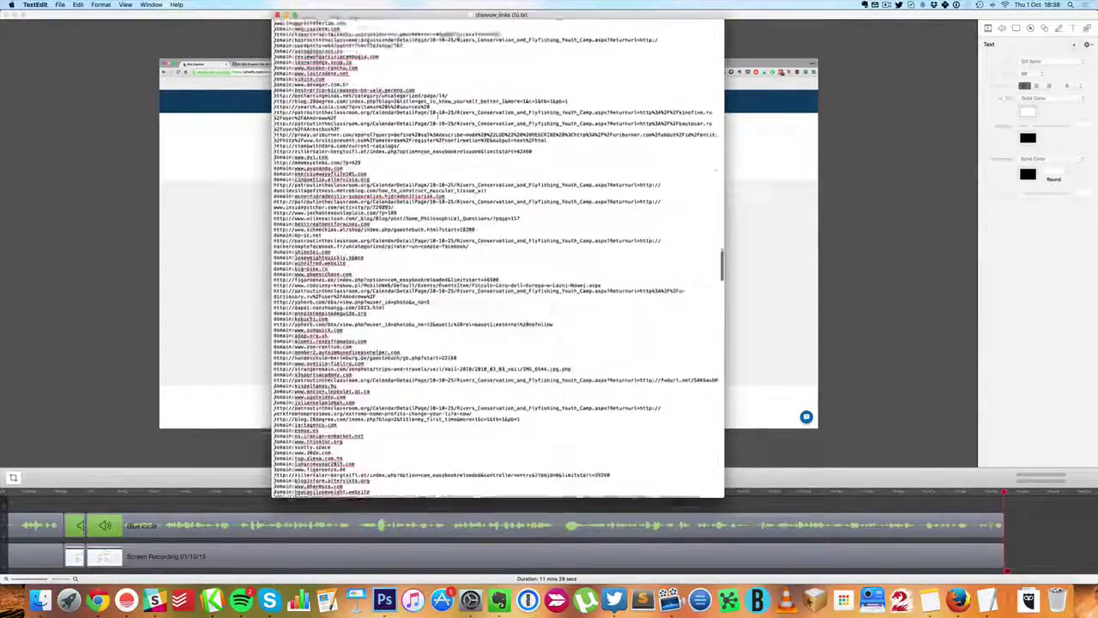
{"action": "scroll", "coordinate": [464, 236], "scroll_direction": "down", "scroll_amount": 5}
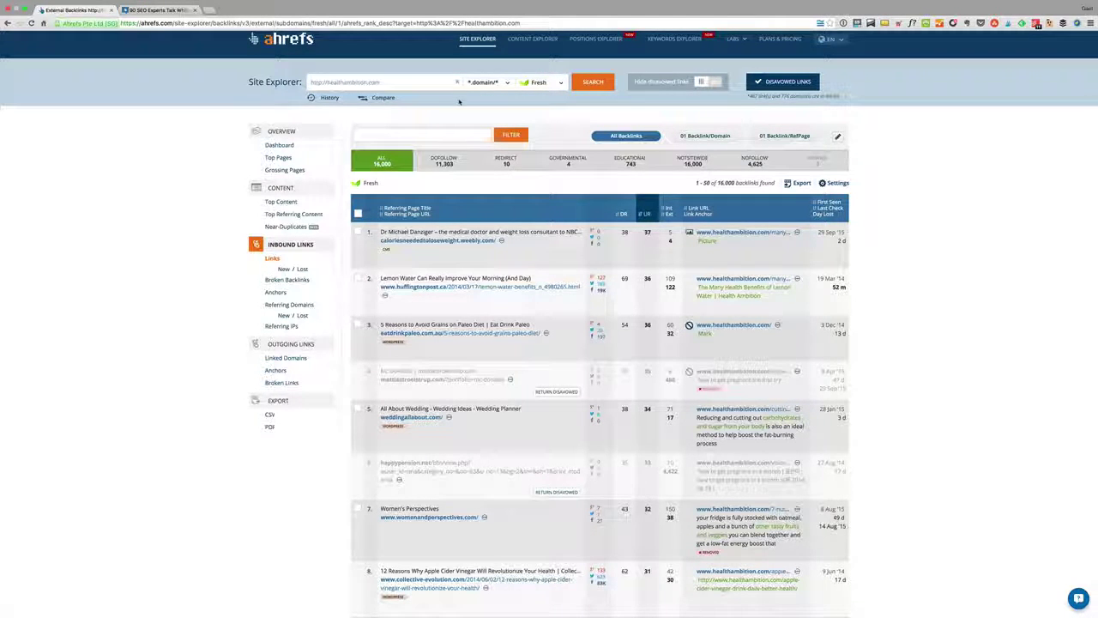
Show the list of additional Ahrefs tools offered under Labs
{"action": "mouse_move", "coordinate": [438, 346]}
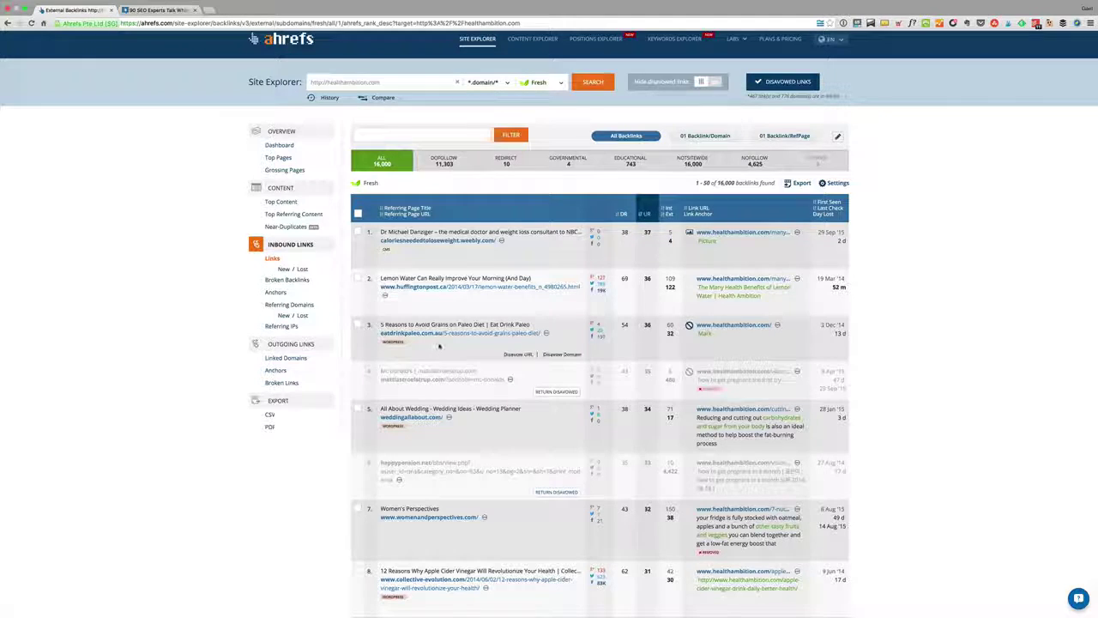
{"action": "scroll", "coordinate": [442, 364], "scroll_direction": "up", "scroll_amount": 1}
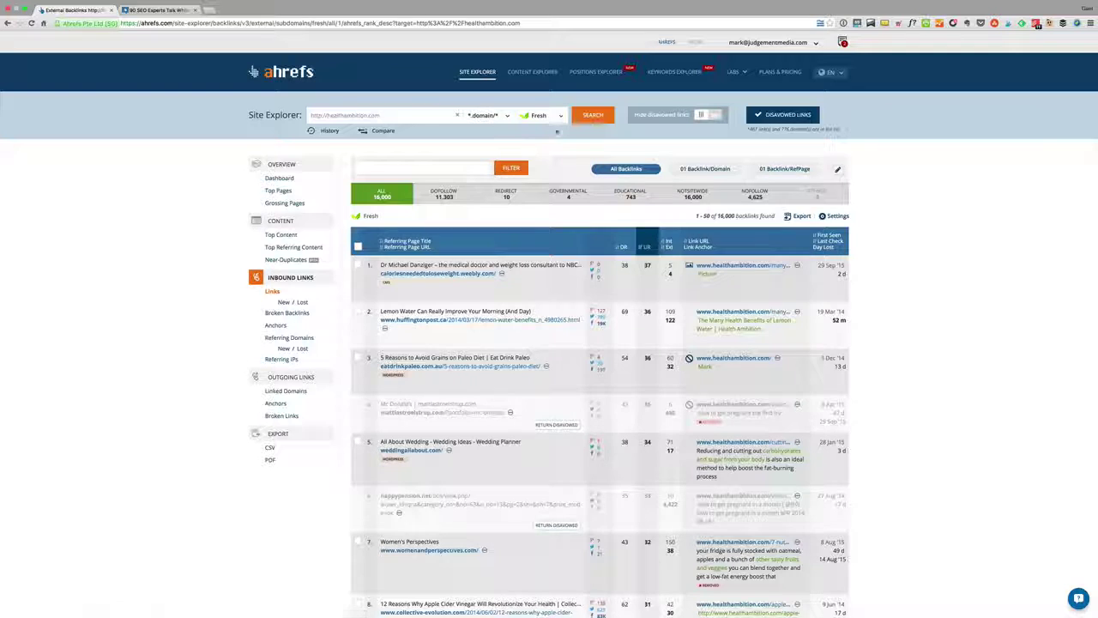
{"action": "left_click", "coordinate": [734, 72]}
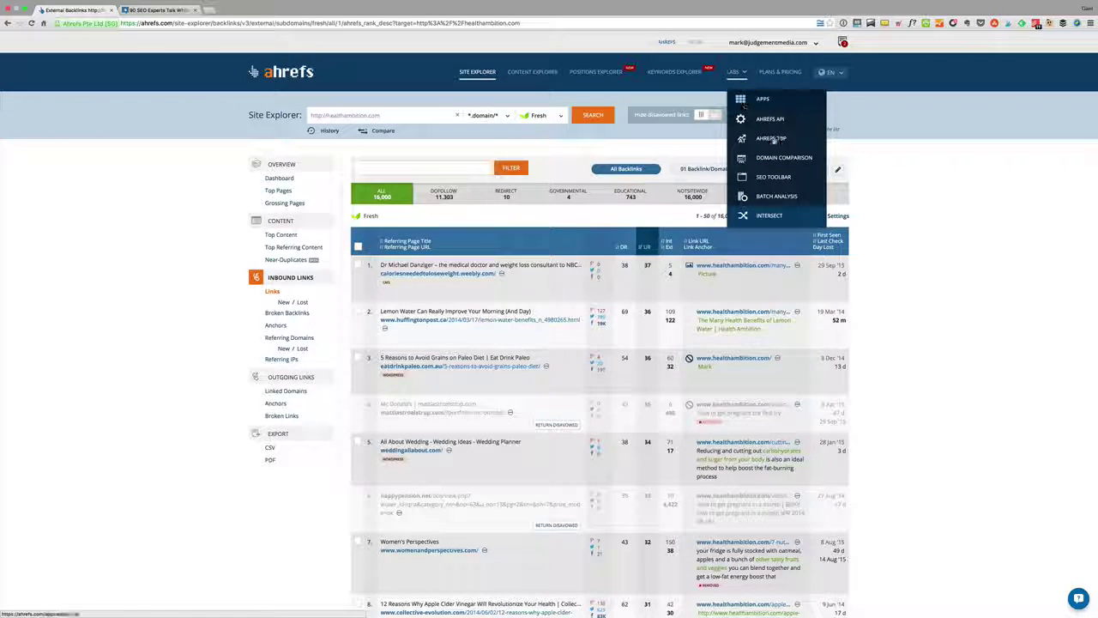